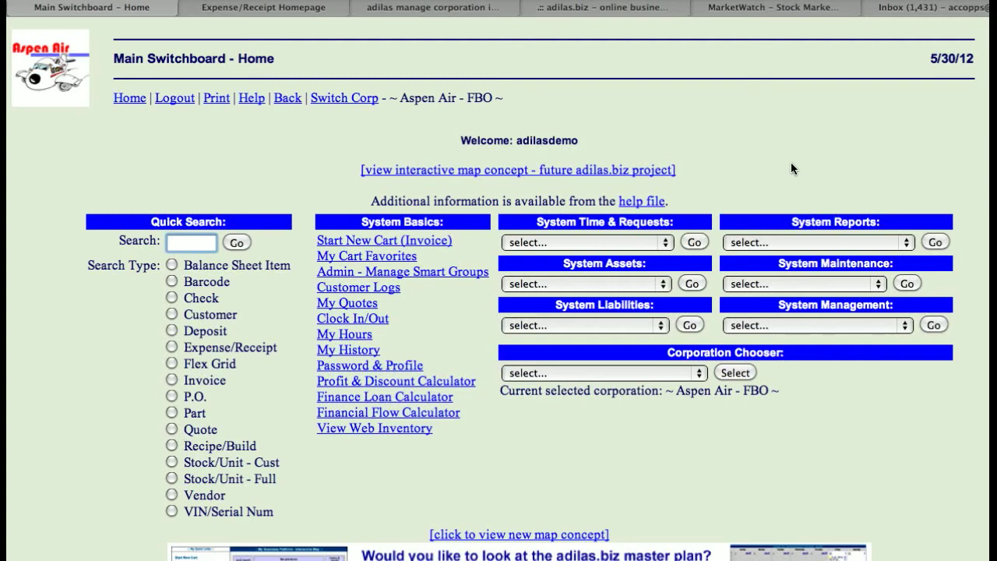
Go to the Flex Grid Tie-In Homepage and open the management page for dynamic tie-in titles and field names
left_click(822, 283)
left_click(826, 299)
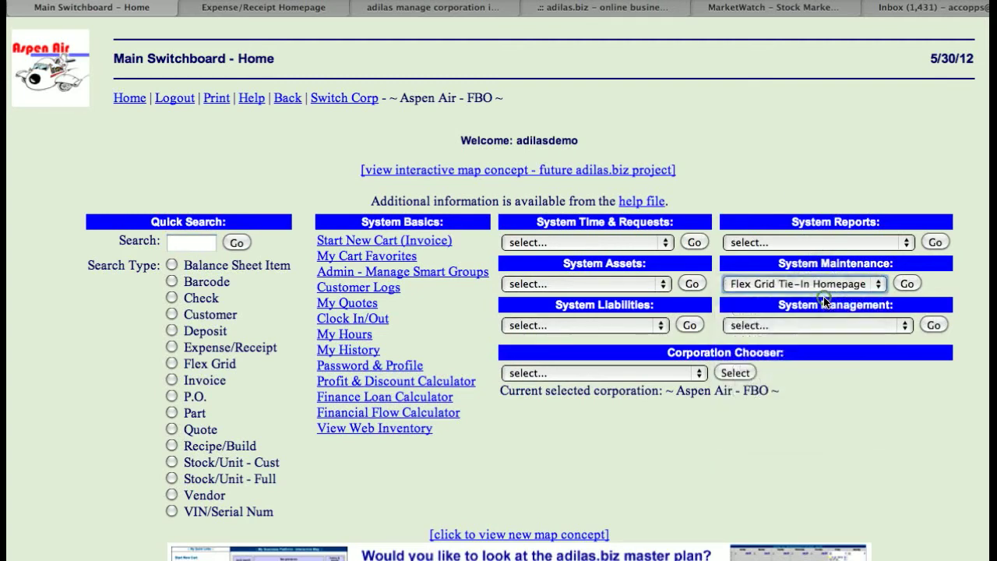
left_click(906, 283)
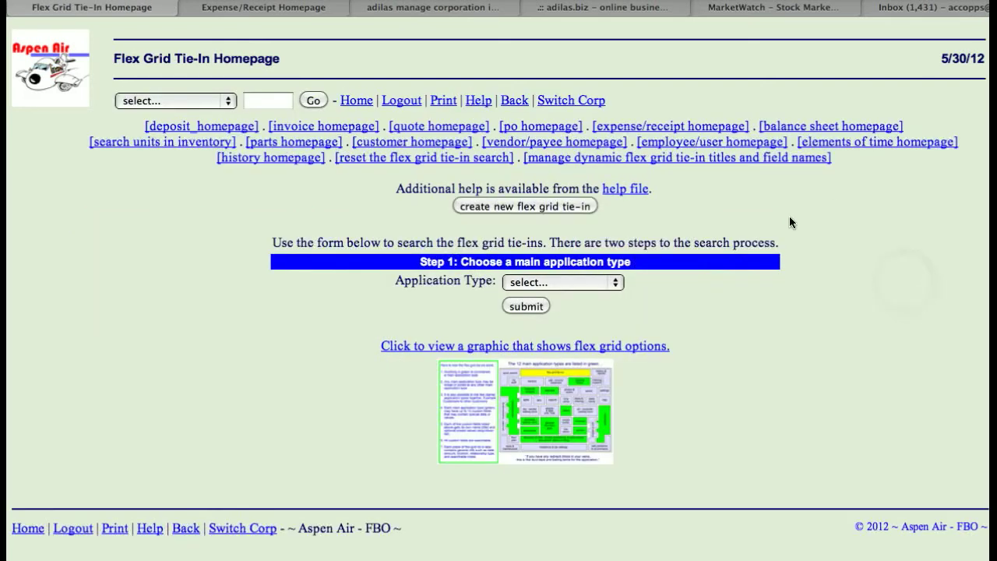
left_click(671, 159)
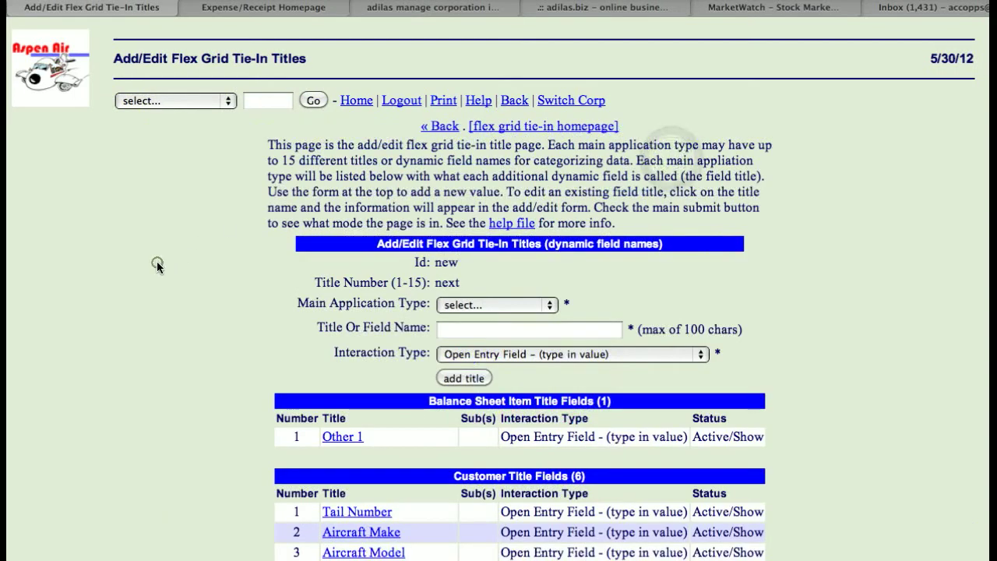
Review the existing title fields of every main application type, from Balance Sheet Item through Vendor/Payee
scroll(157, 266, "down", 5)
scroll(156, 263, "down", 2)
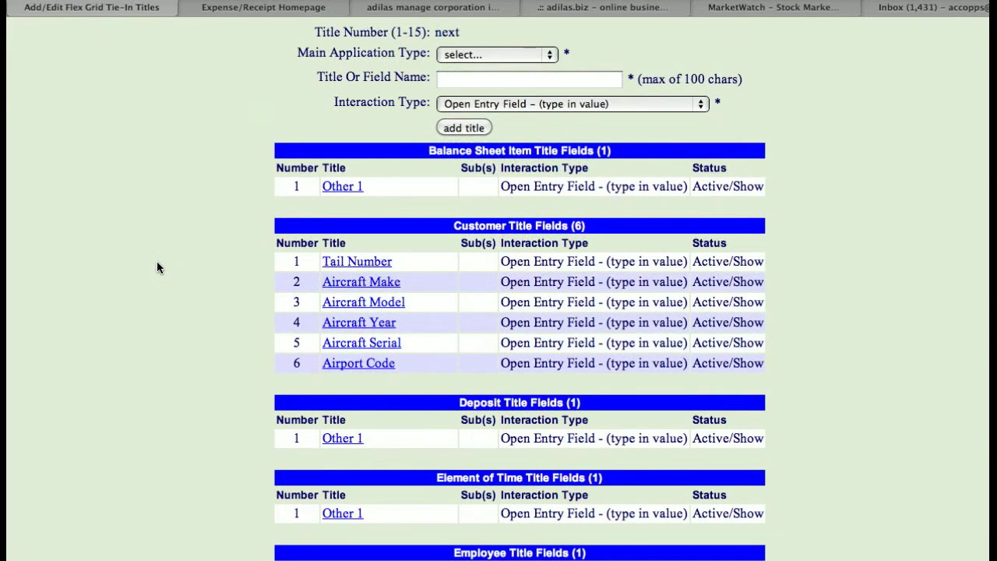
scroll(157, 263, "down", 8)
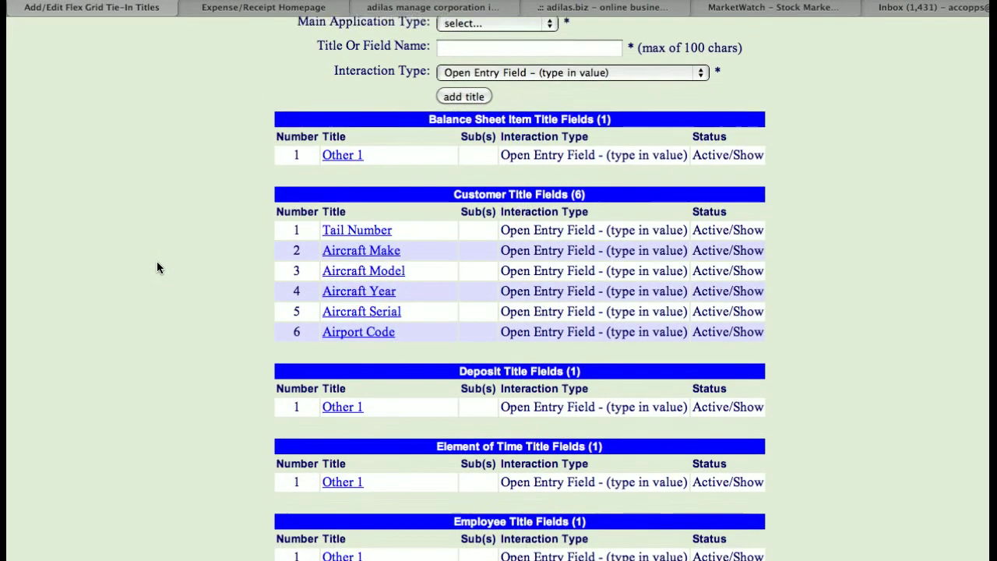
scroll(156, 267, "down", 7)
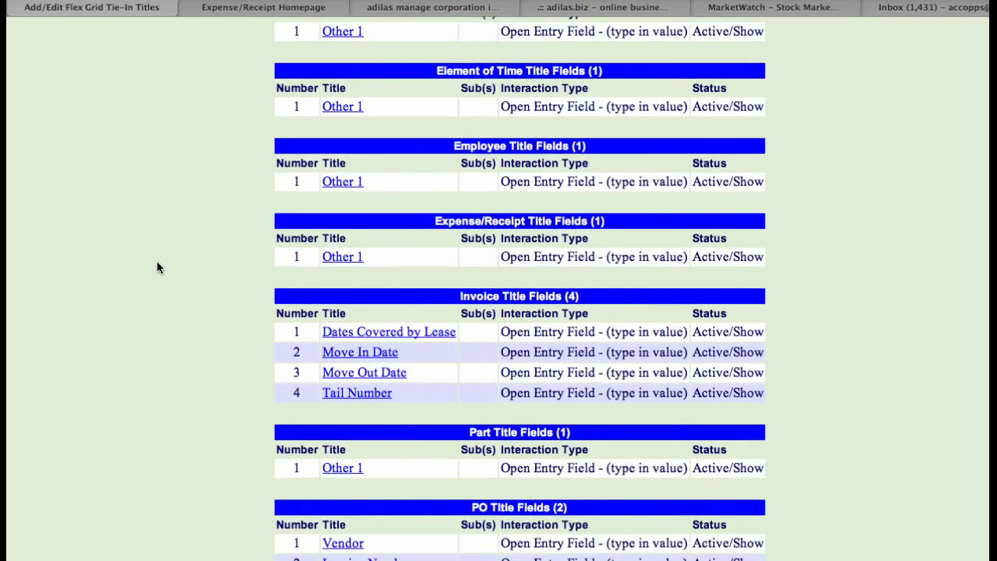
scroll(157, 267, "down", 7)
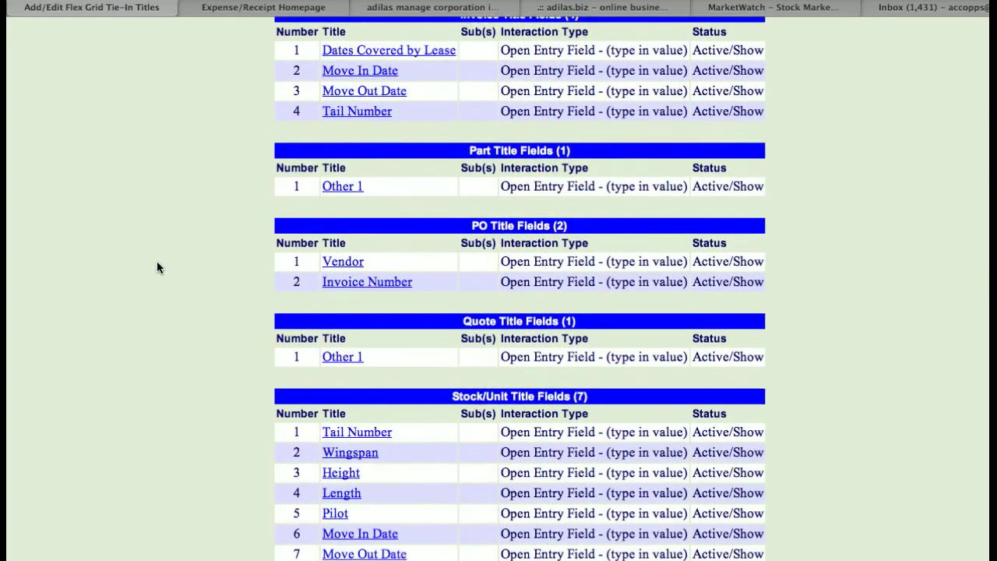
scroll(156, 267, "up", 3)
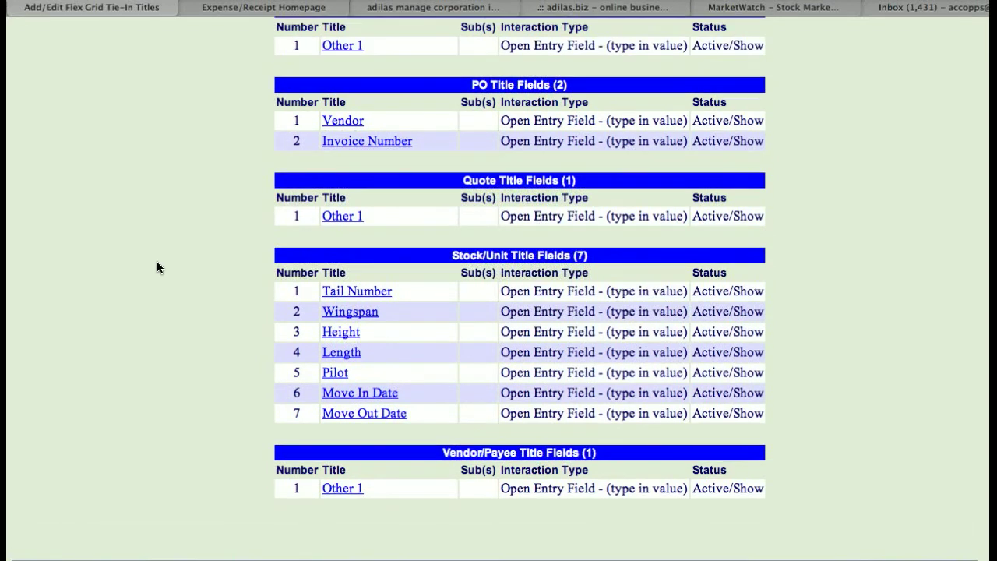
scroll(157, 267, "up", 7)
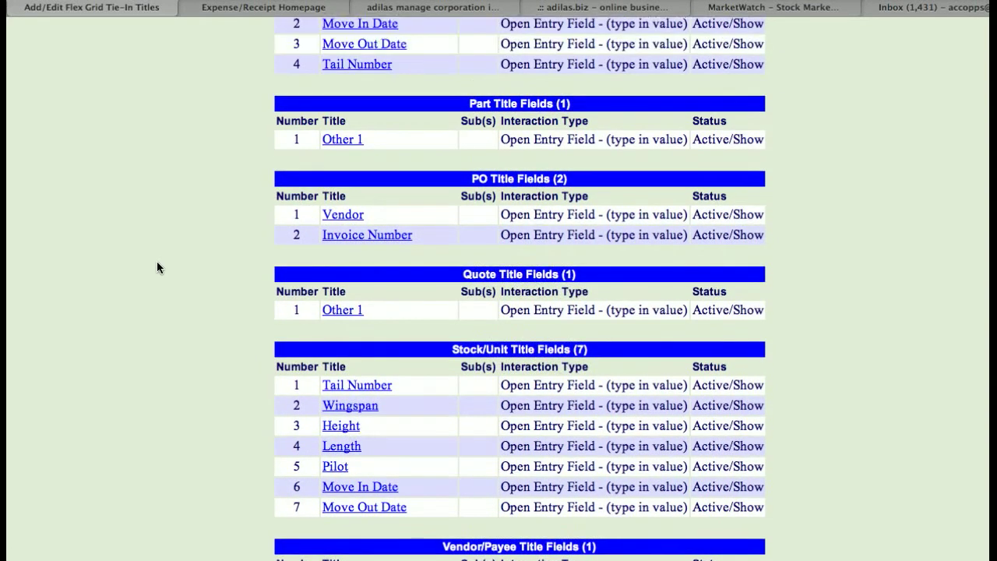
scroll(157, 267, "up", 10)
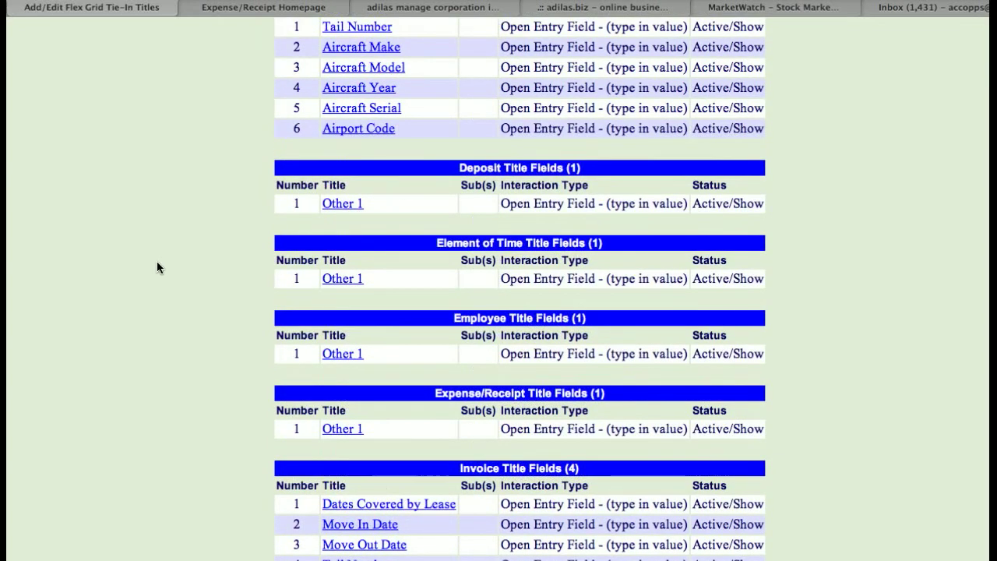
scroll(157, 267, "up", 8)
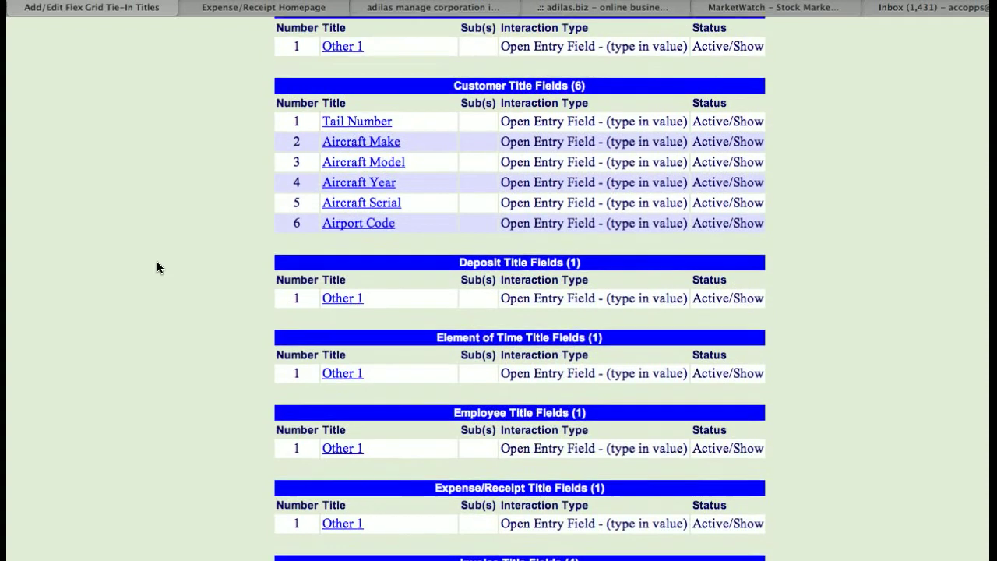
scroll(156, 267, "up", 1)
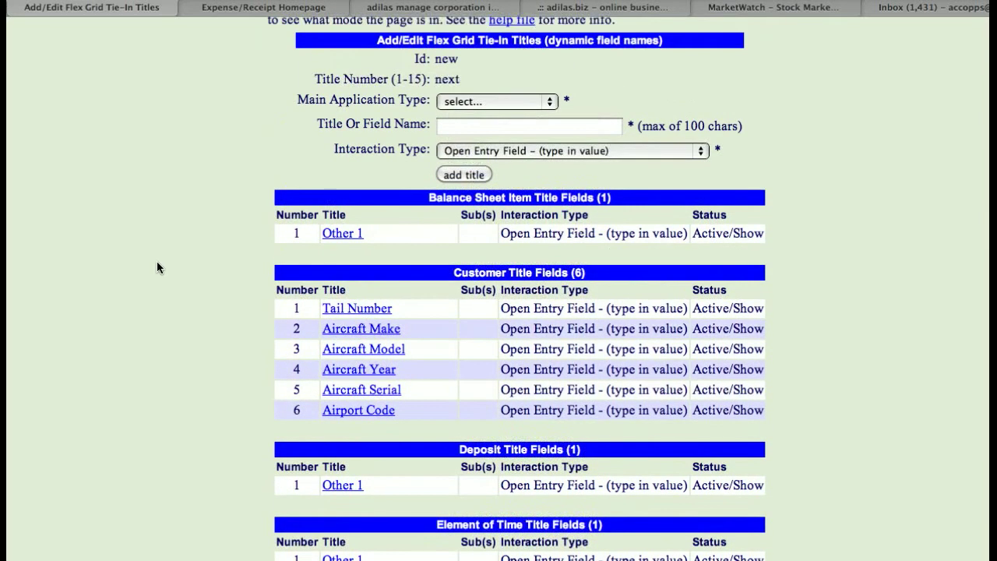
left_click(498, 103)
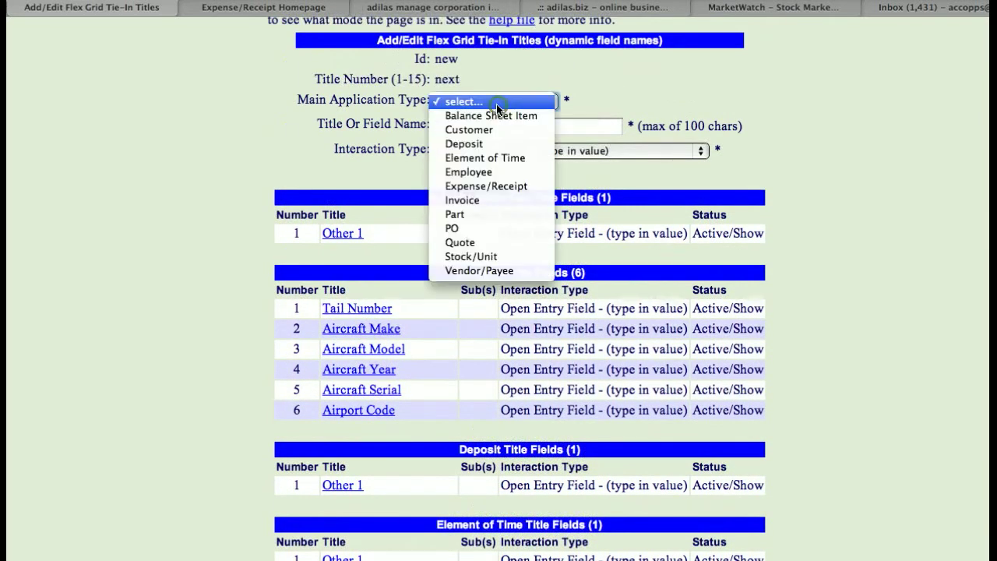
left_click(472, 172)
left_click(454, 131)
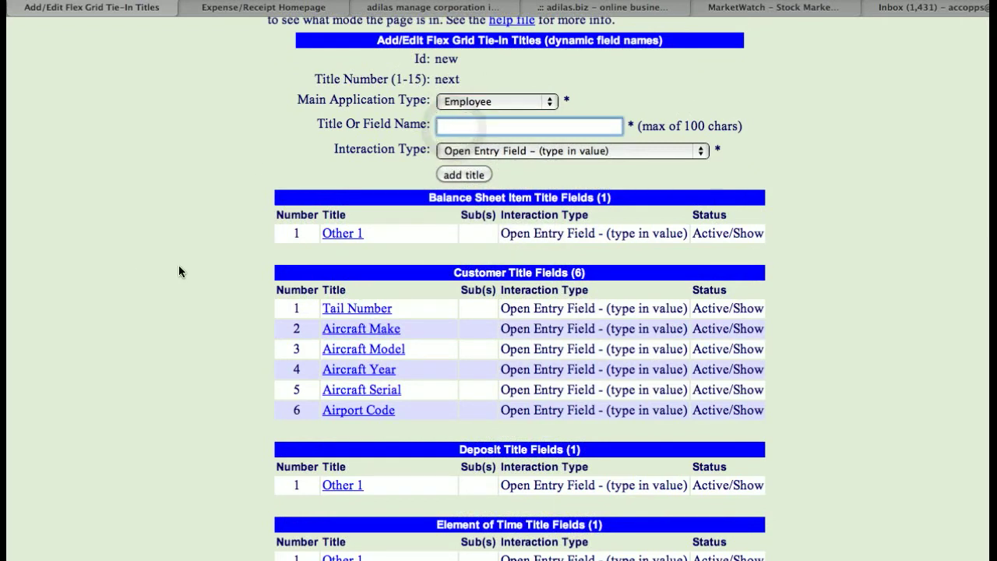
Rename the Employee title field Other 1 as Birthday Month and save it with the interaction type Dynamic Drop-Down List - (select from list)
scroll(179, 272, "down", 5)
scroll(178, 271, "down", 7)
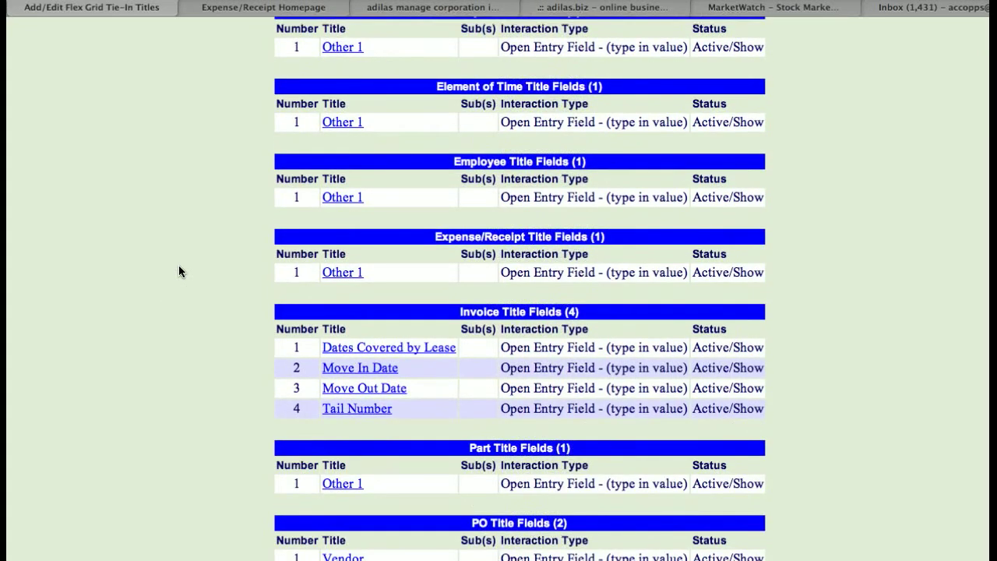
left_click(346, 197)
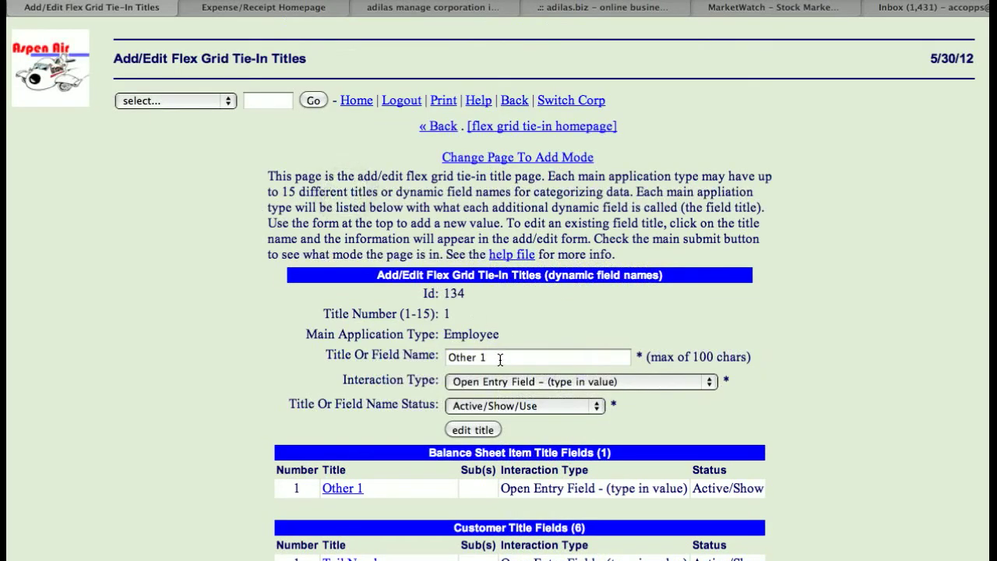
triple_click(500, 360)
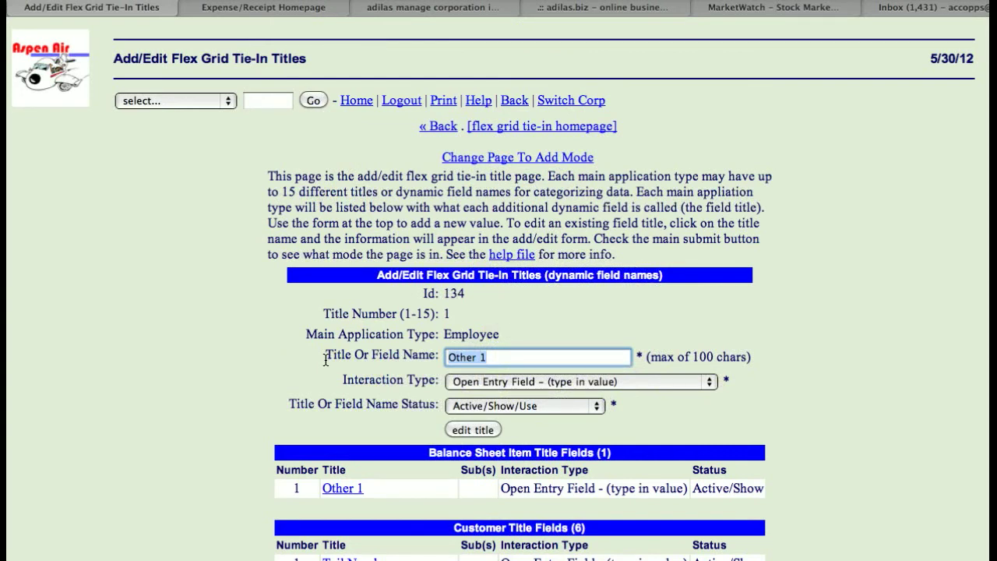
type("Birthday Month")
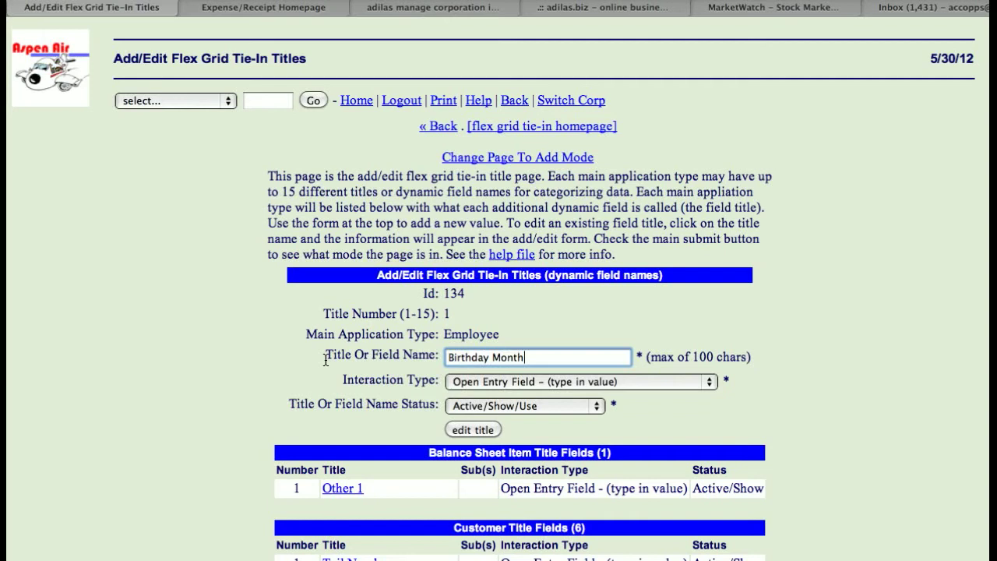
left_click(532, 381)
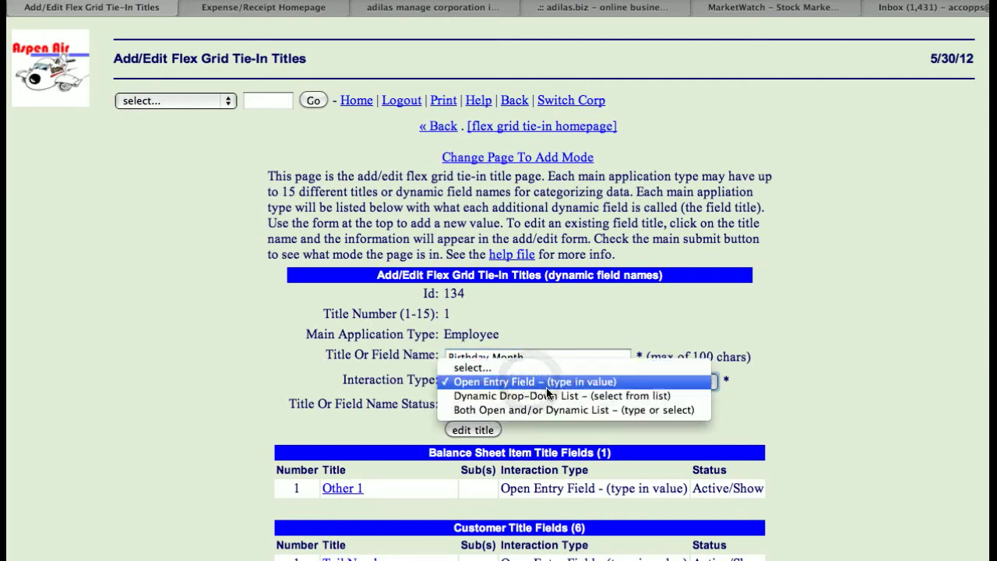
left_click(574, 397)
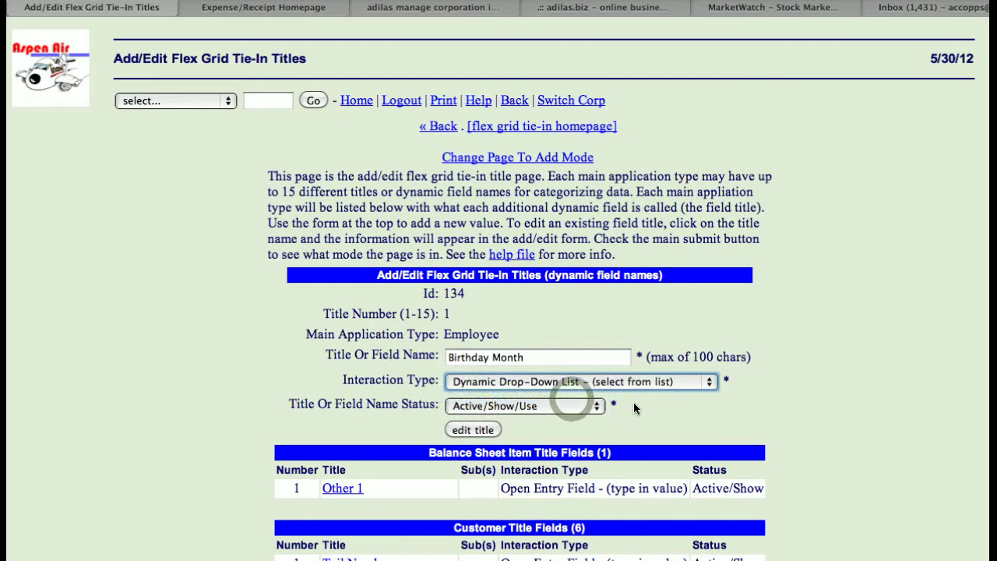
left_click(473, 429)
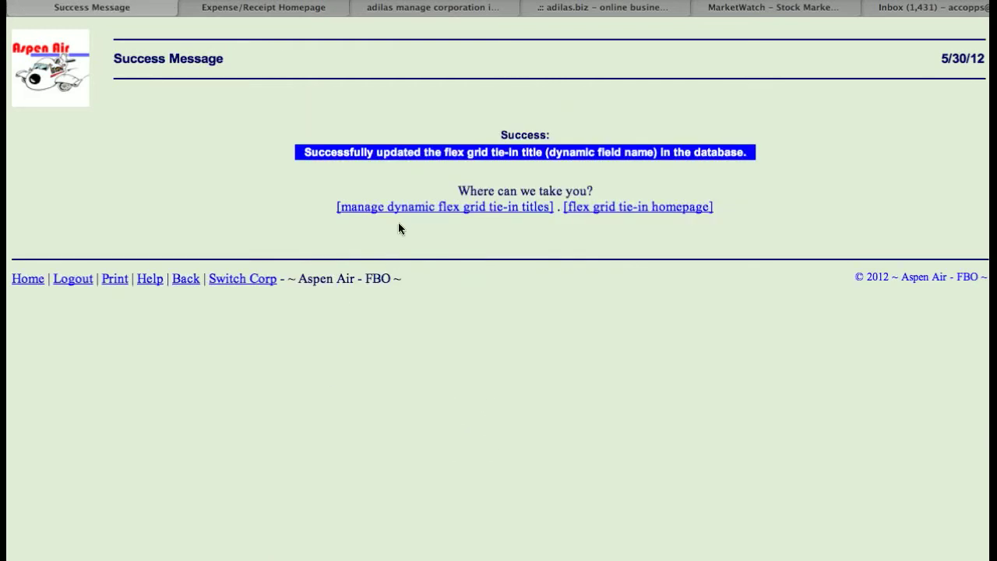
Return to the tie-in titles list and add the sub value Jan to the Employee field Birthday Month
left_click(415, 207)
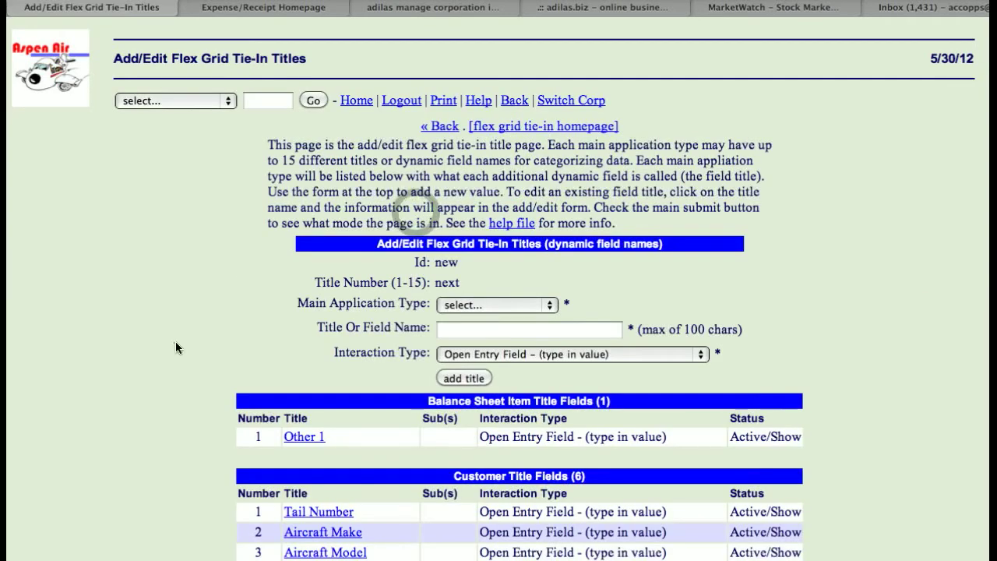
left_click(175, 347)
scroll(175, 347, "down", 10)
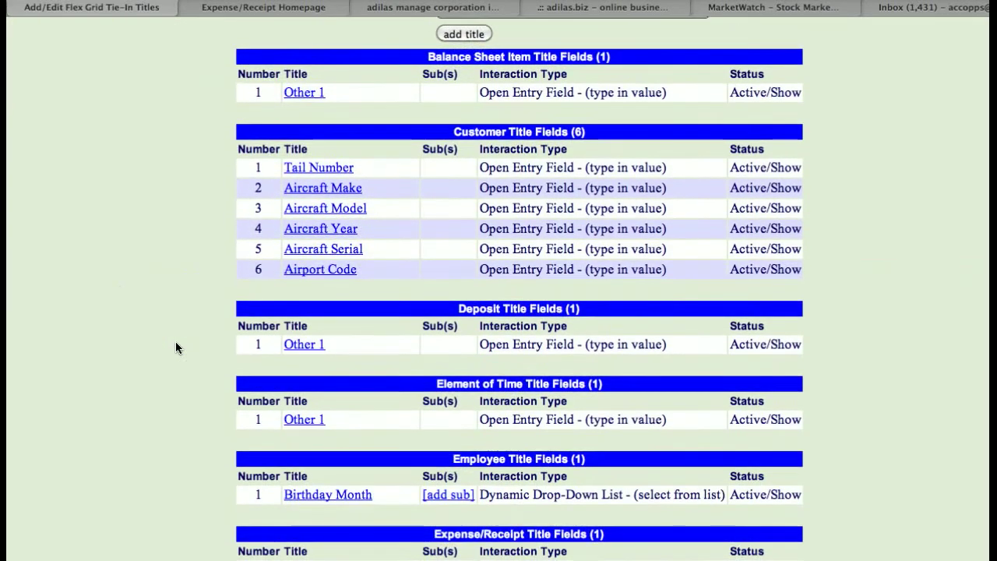
scroll(176, 348, "down", 5)
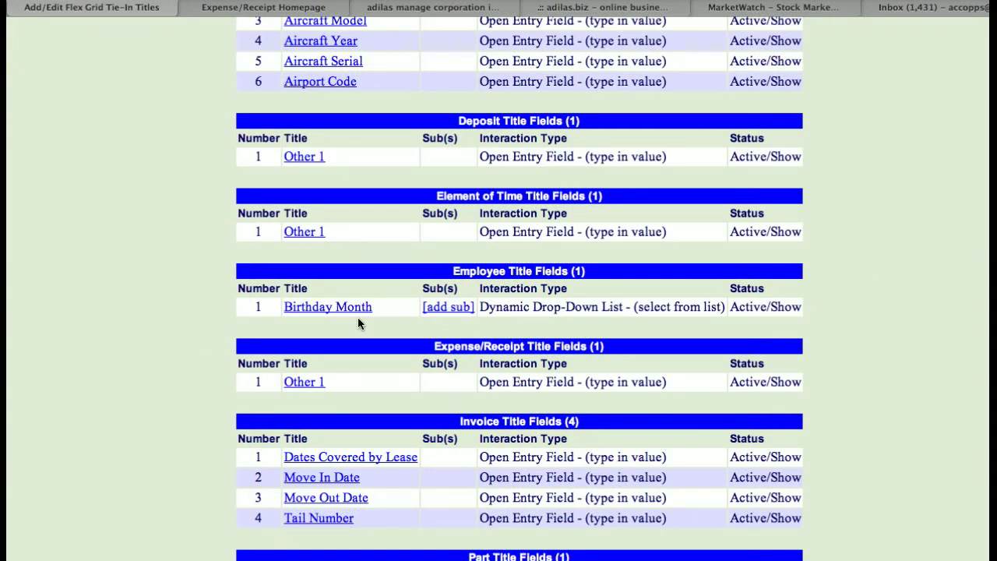
left_click(449, 308)
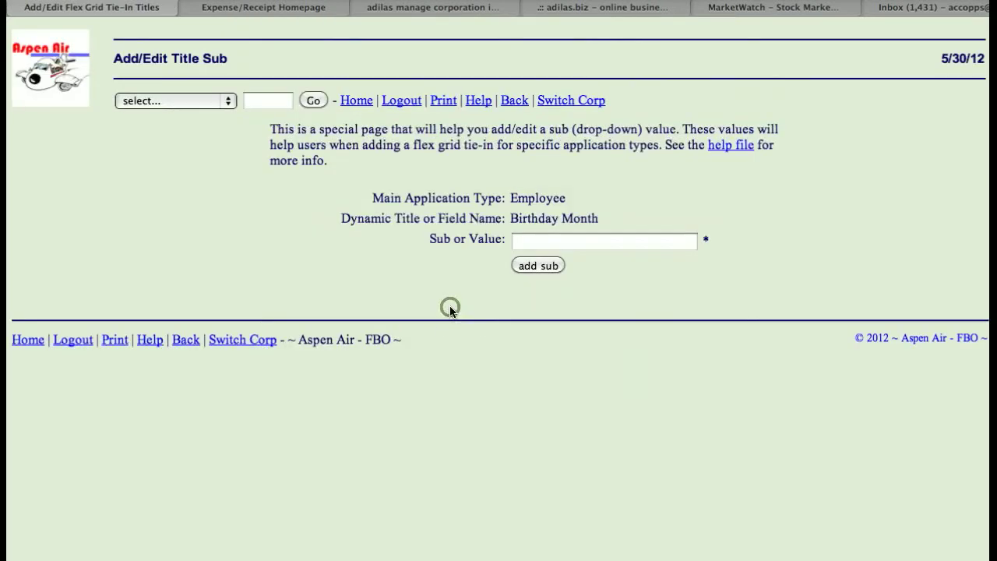
left_click(584, 243)
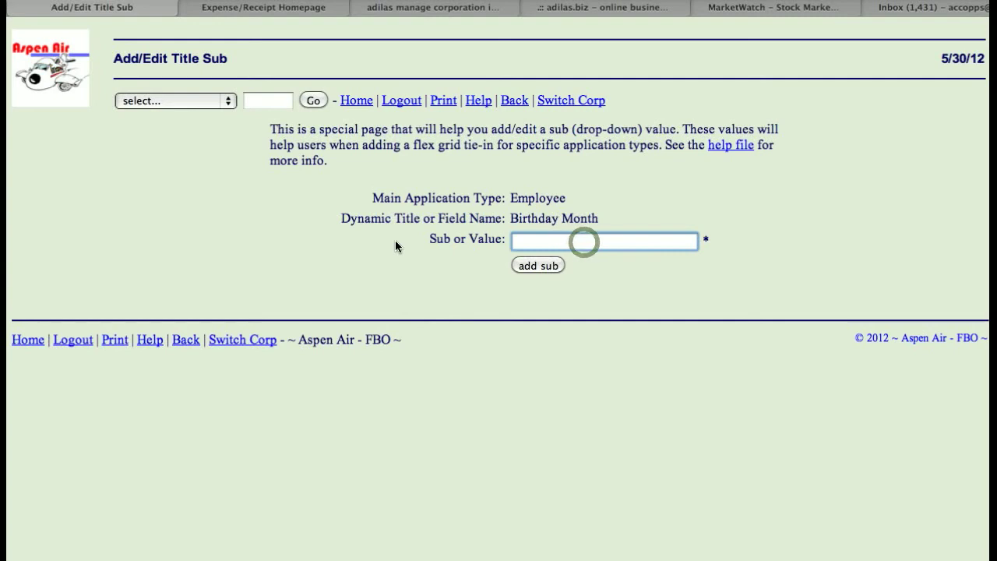
type("Jan")
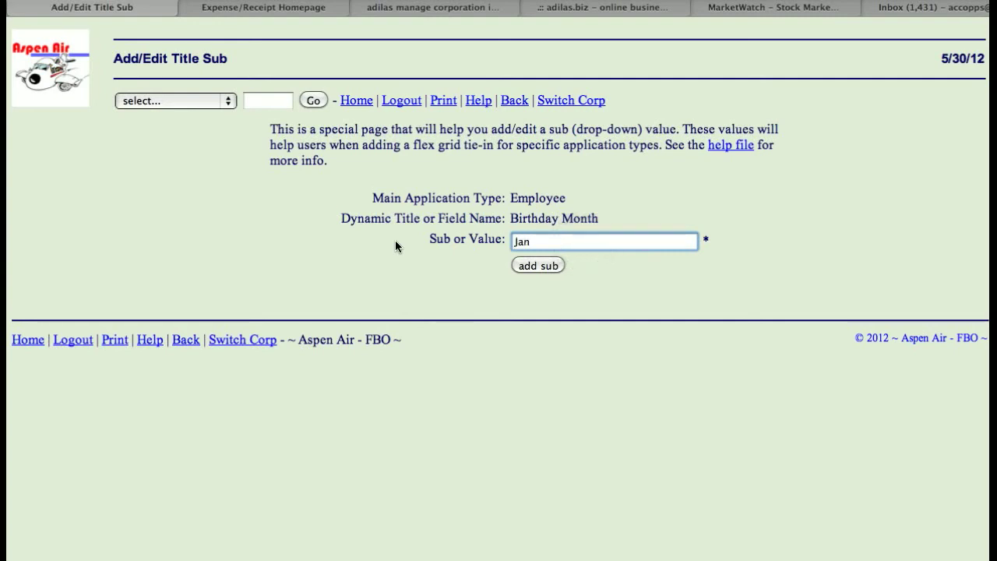
left_click(550, 265)
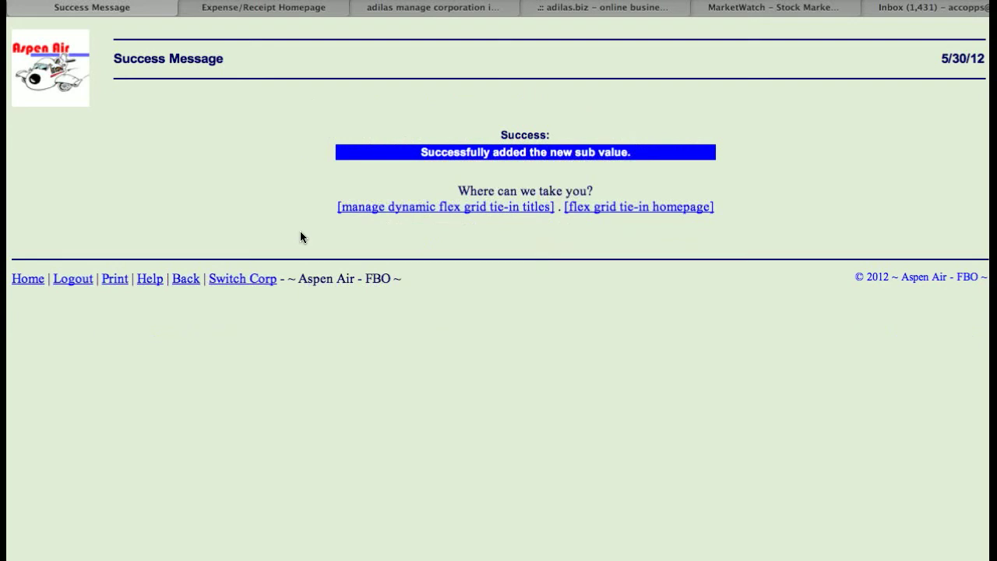
Go back to the sub value form and add Feb as another Birthday Month option
key("super+[")
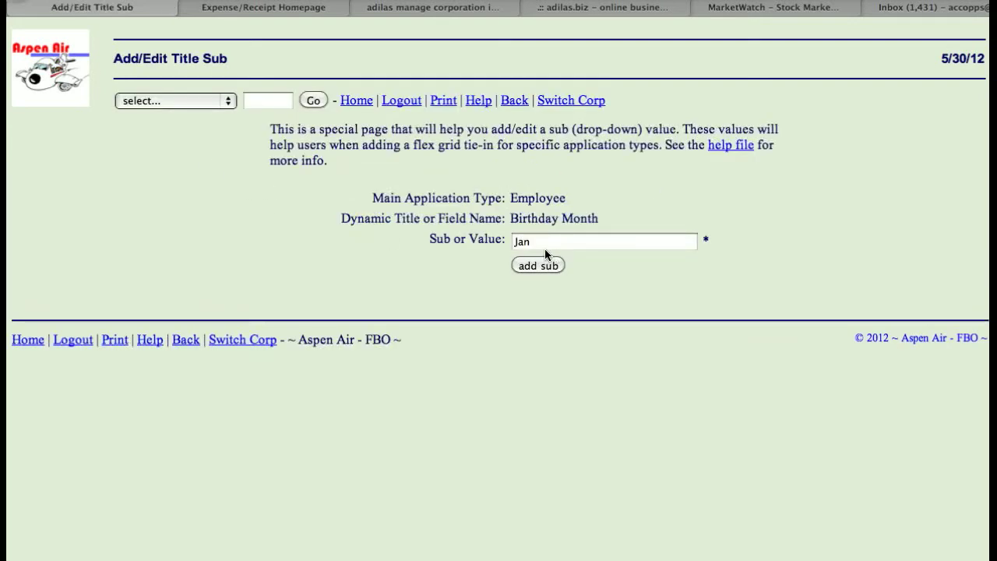
left_click(544, 248)
key("super+a")
type("Feb")
left_click(530, 265)
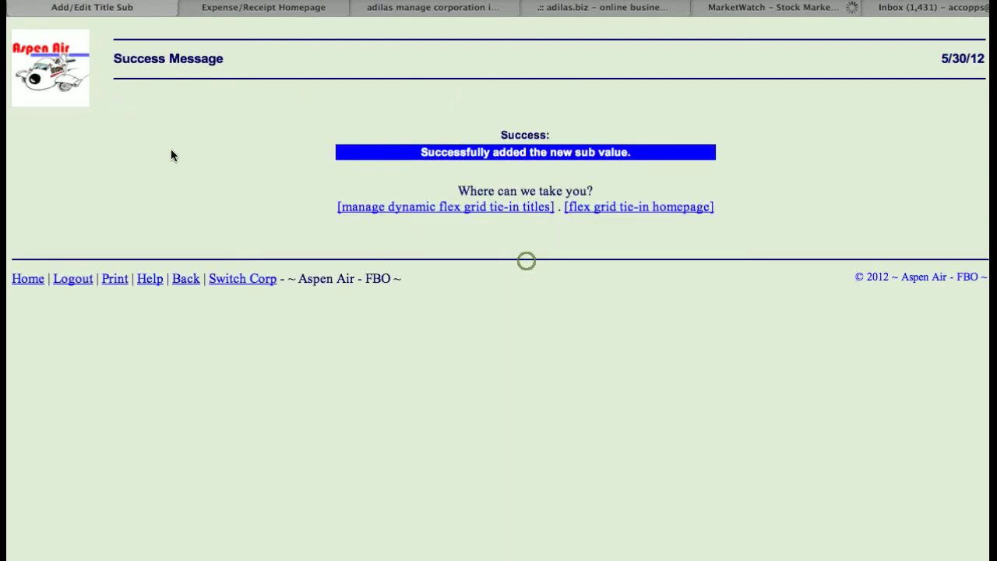
Return to the sub value form and add Mar to the Birthday Month drop-down
key("super+[")
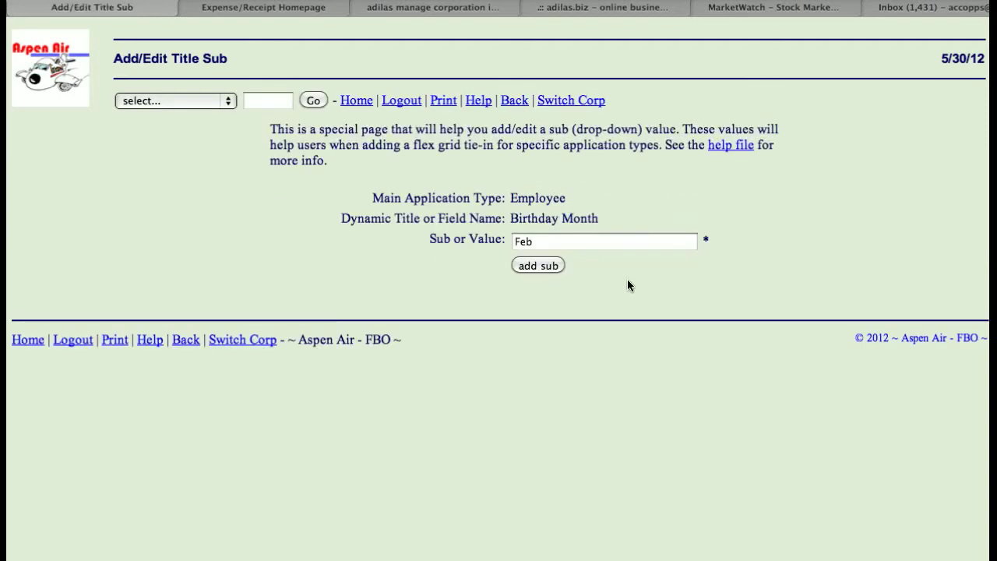
left_click(555, 247)
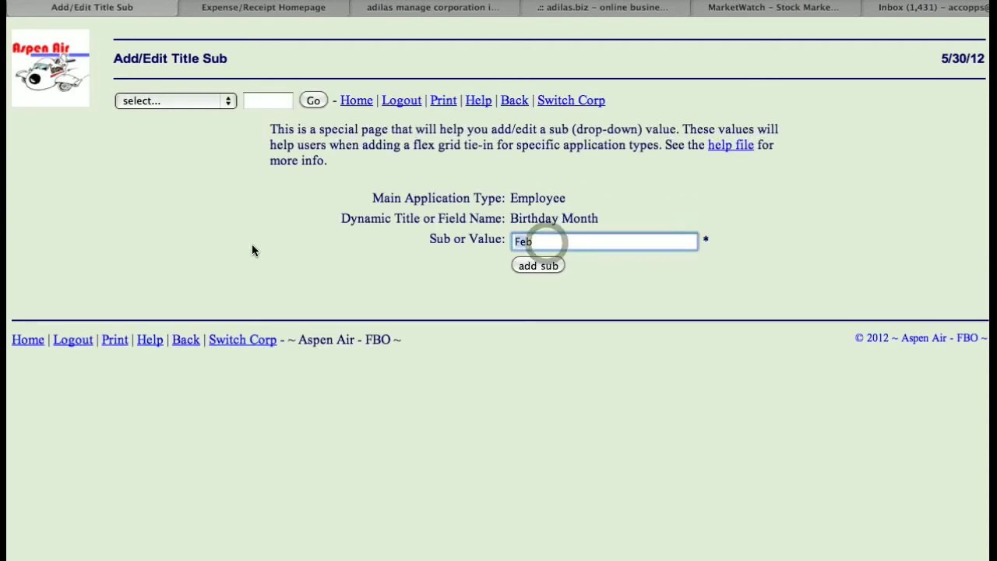
key("BackSpace")
key("BackSpace")
key("BackSpace")
type("M")
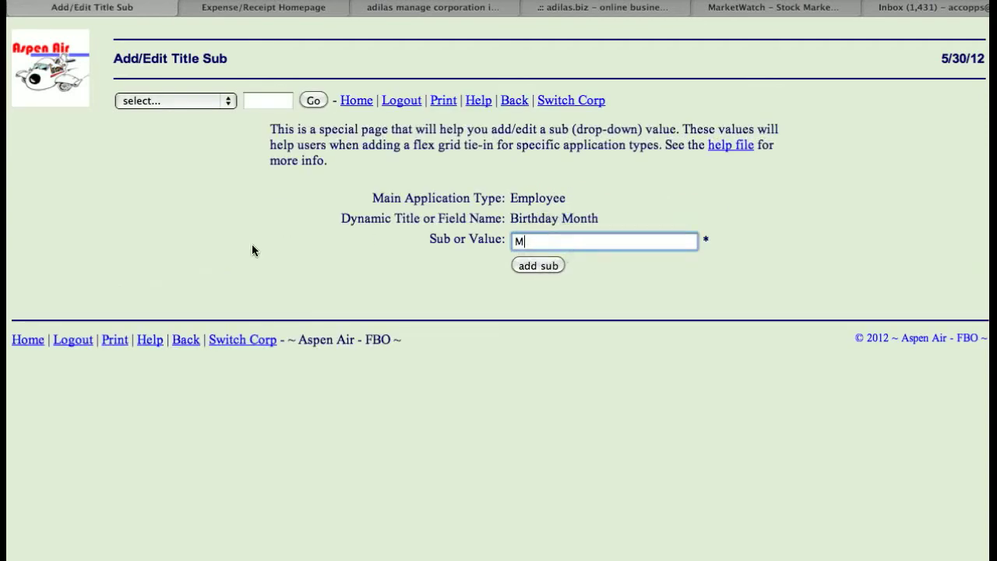
type("ar")
left_click(537, 265)
Return to the sub value form and add Apr as an Employee Birthday Month option
left_click(385, 208)
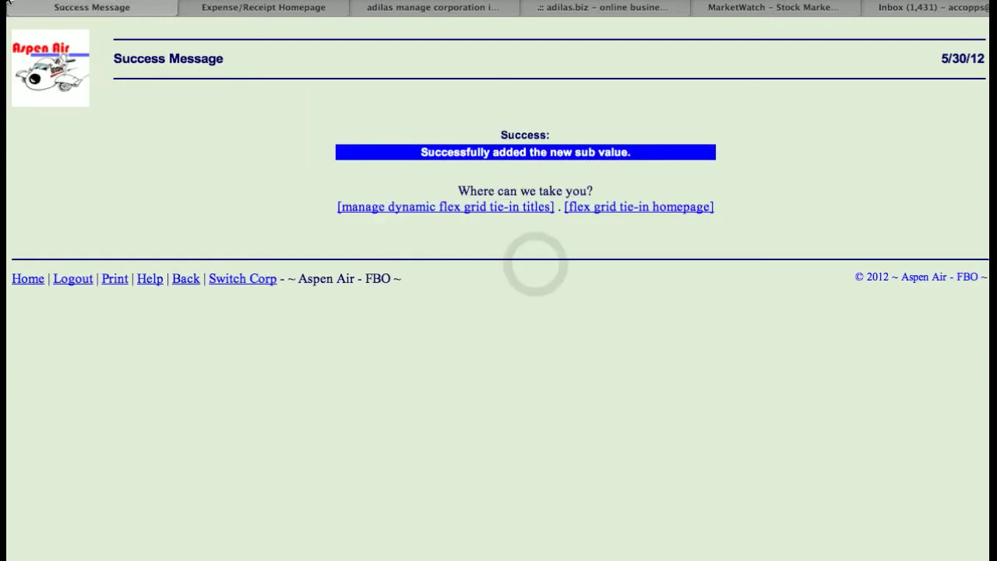
double_click(551, 243)
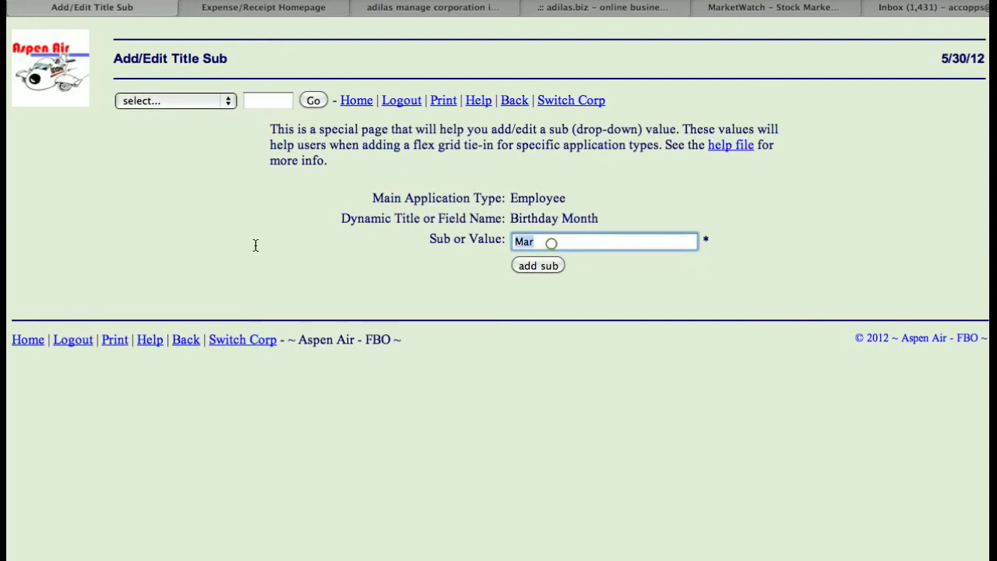
type("Apr")
left_click(546, 270)
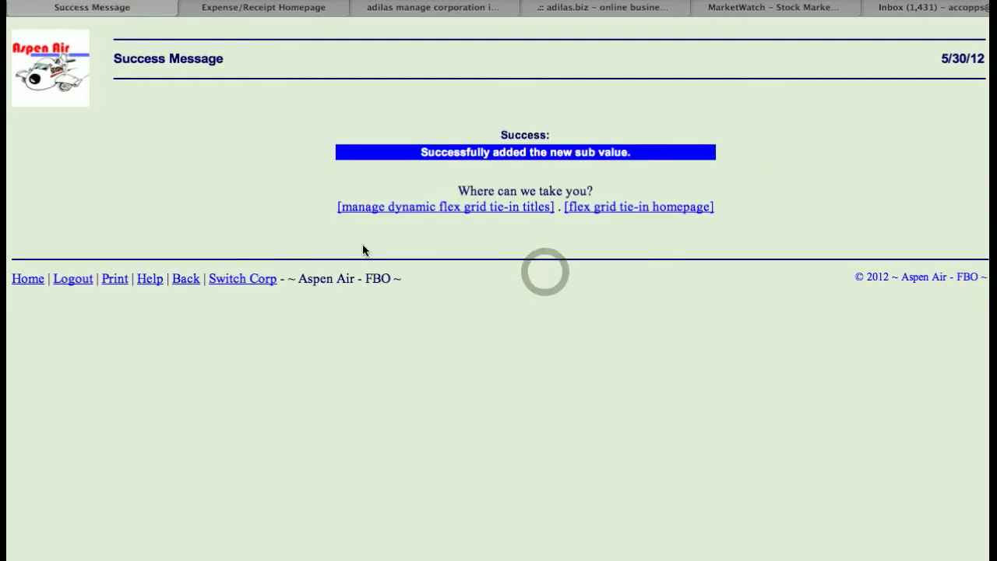
Go back to the flex grid tie-in titles list and review the sub values under the Employee field Birthday Month
left_click(417, 209)
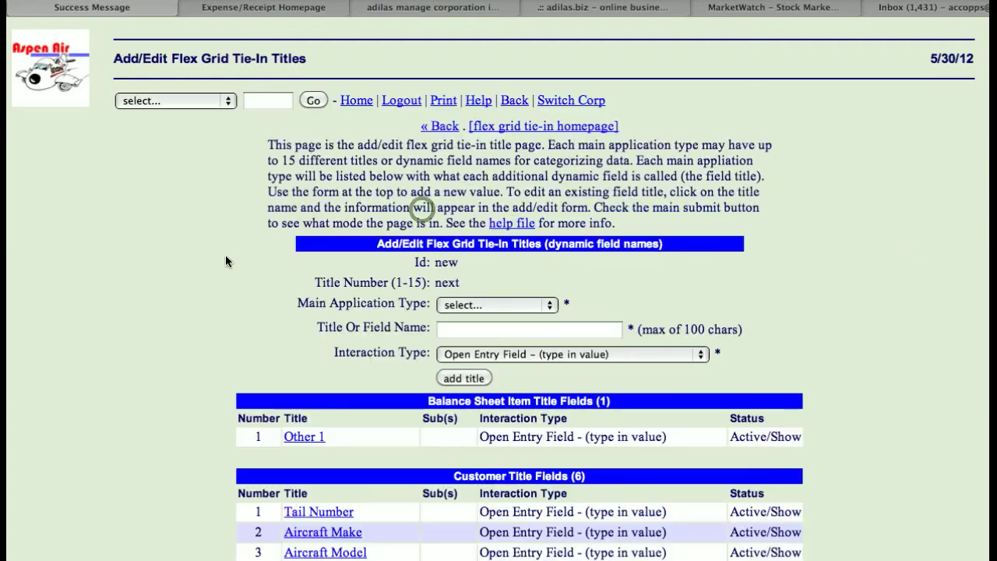
left_click(188, 388)
scroll(187, 388, "down", 5)
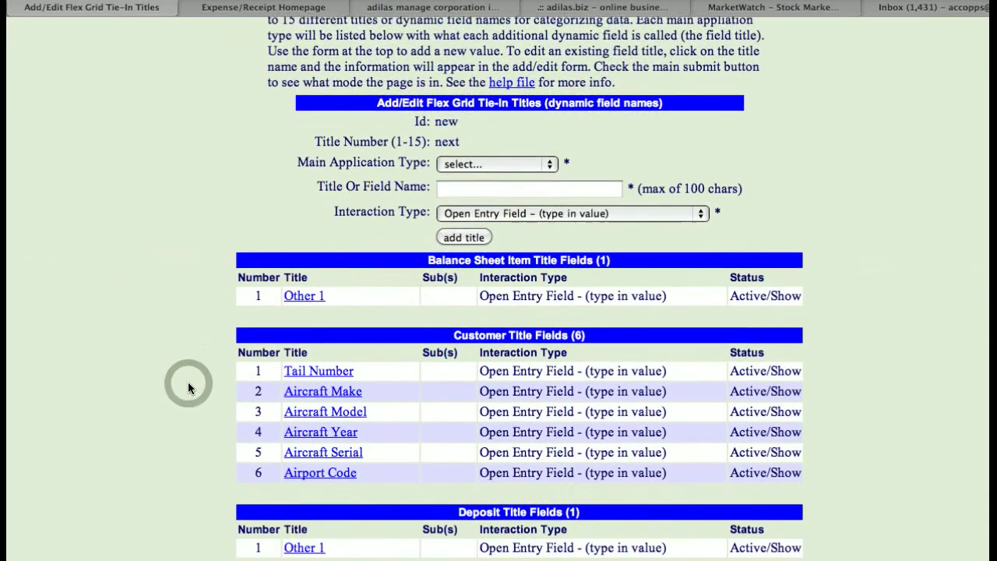
scroll(188, 388, "down", 8)
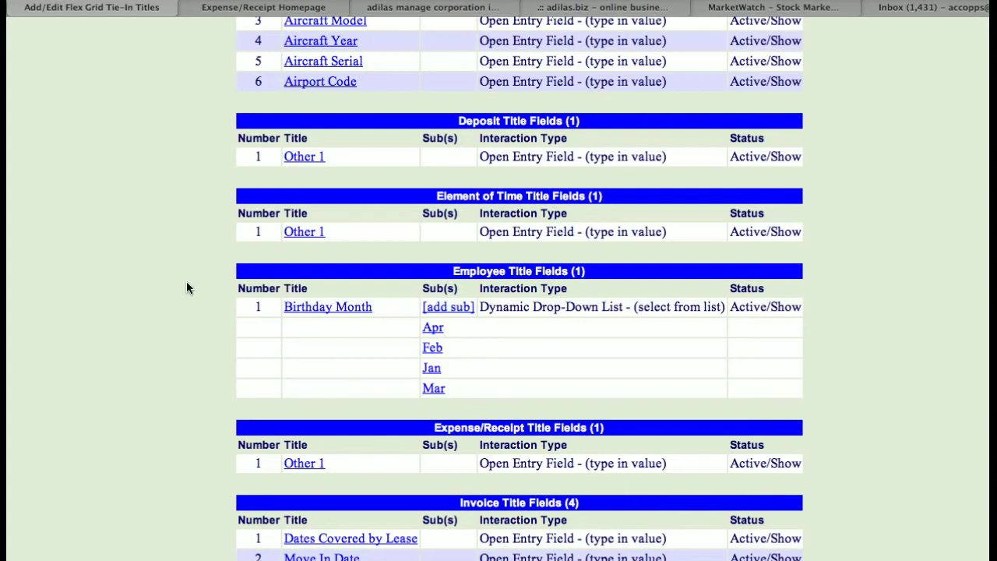
Choose Employee as the main application type for a new title and look through the available interaction types
scroll(195, 282, "up", 8)
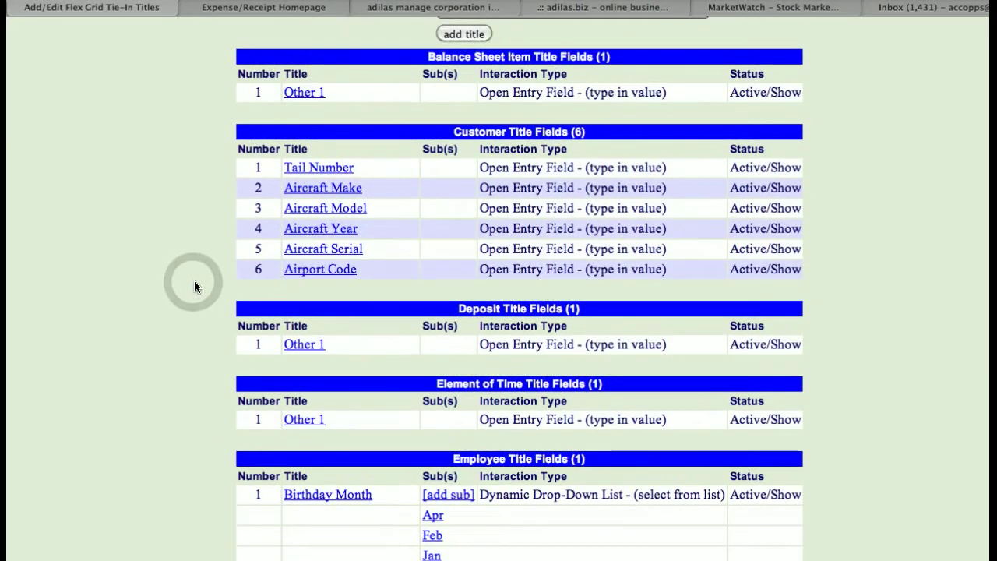
scroll(194, 280, "up", 2)
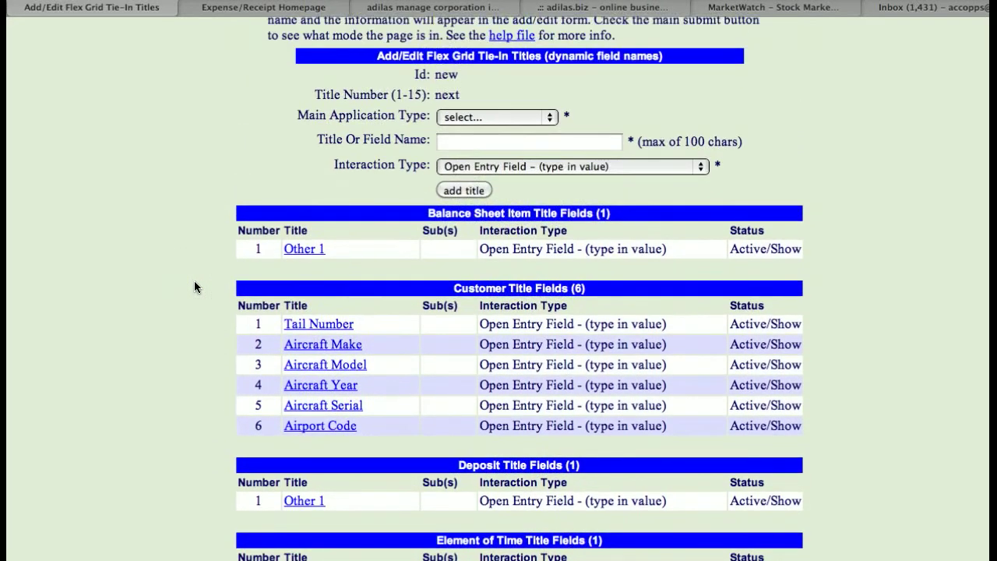
left_click(482, 117)
left_click(491, 187)
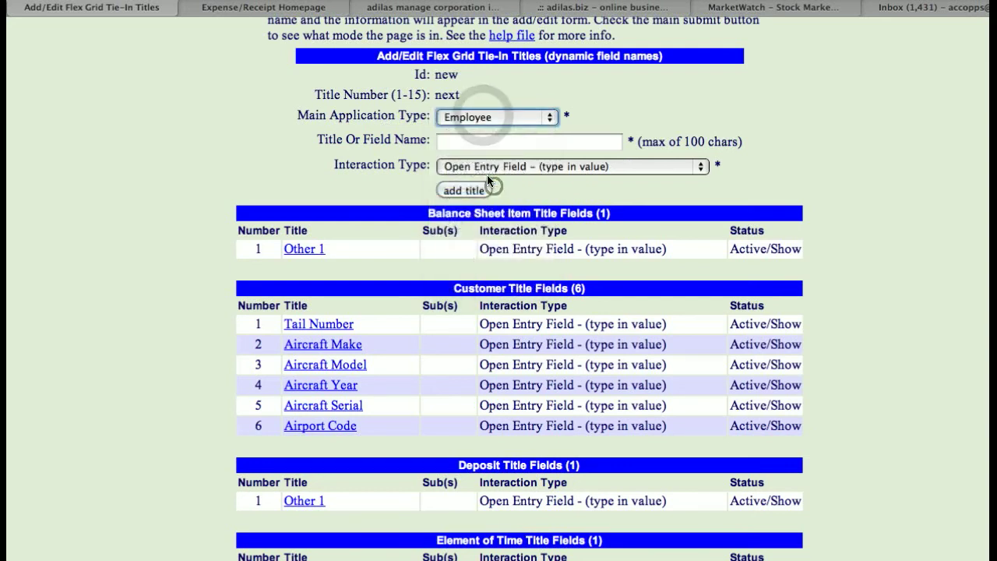
left_click(437, 142)
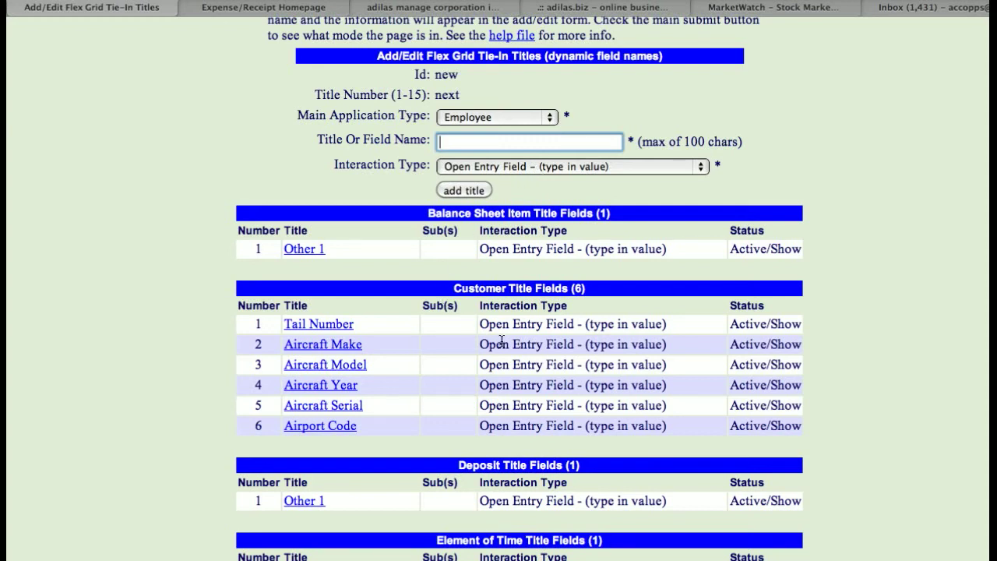
left_click(452, 328)
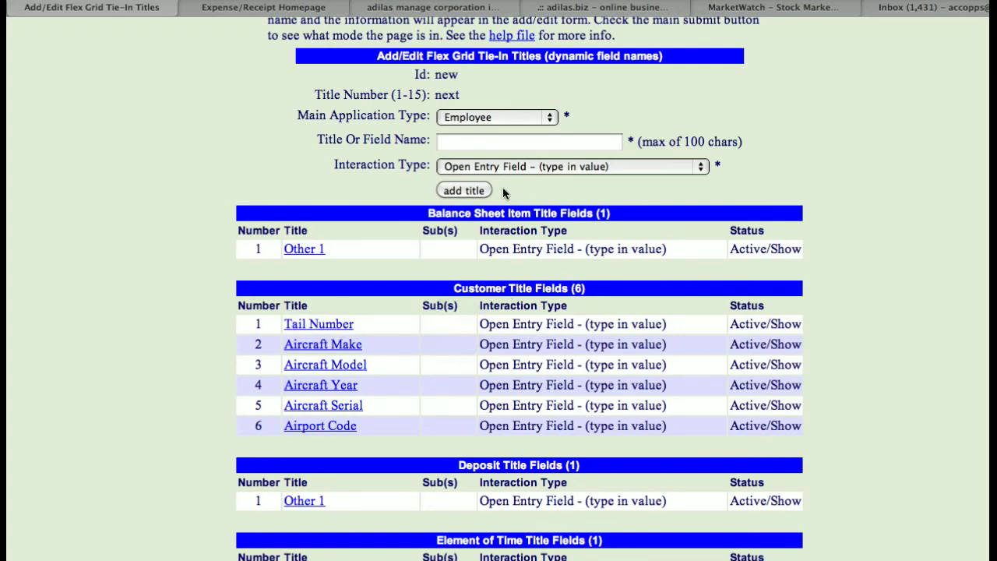
left_click(504, 165)
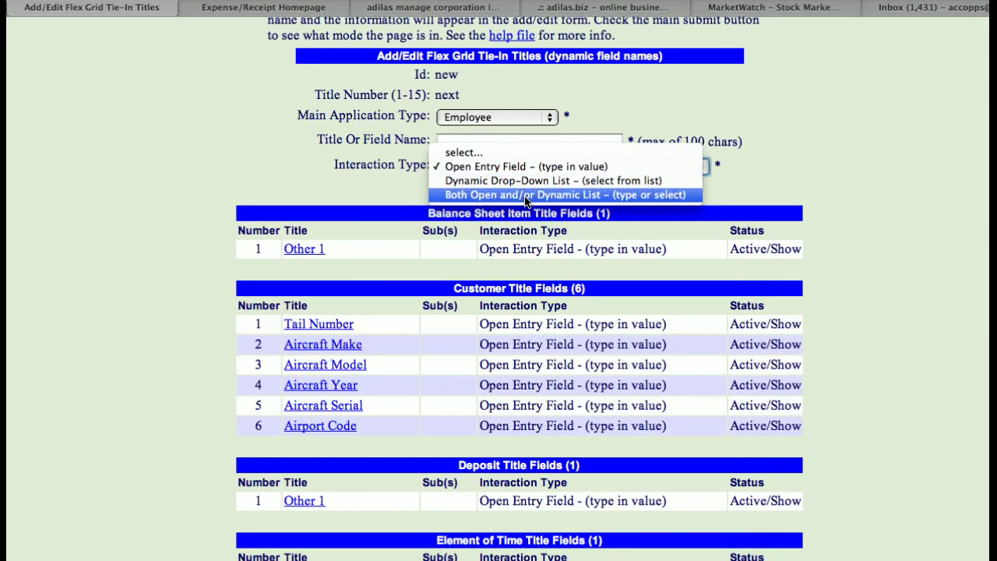
left_click(369, 170)
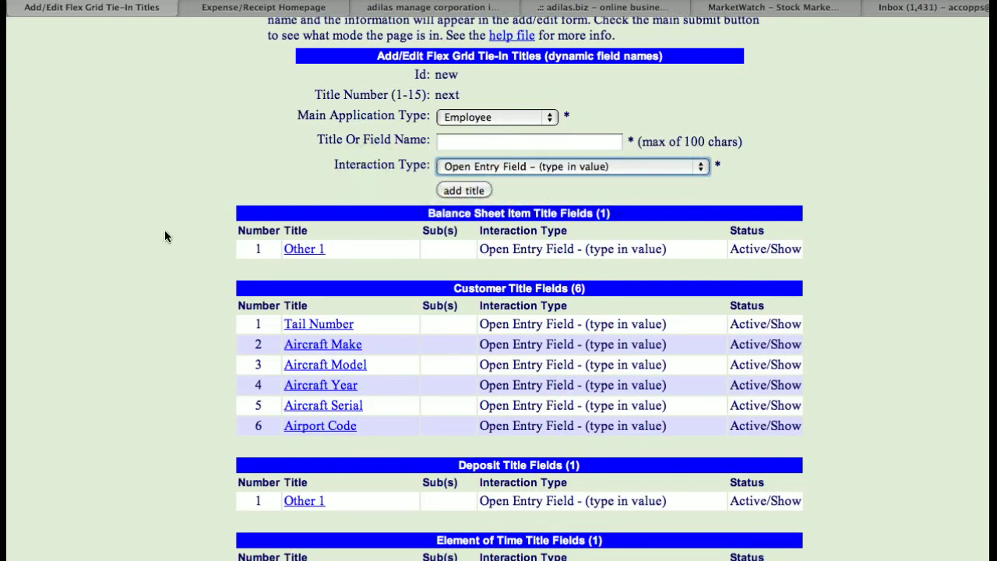
Examine the Customer title fields and their interaction types in the tie-in titles list
key("Down")
key("Down")
left_click(188, 314)
left_click(188, 313)
scroll(188, 315, "down", 2)
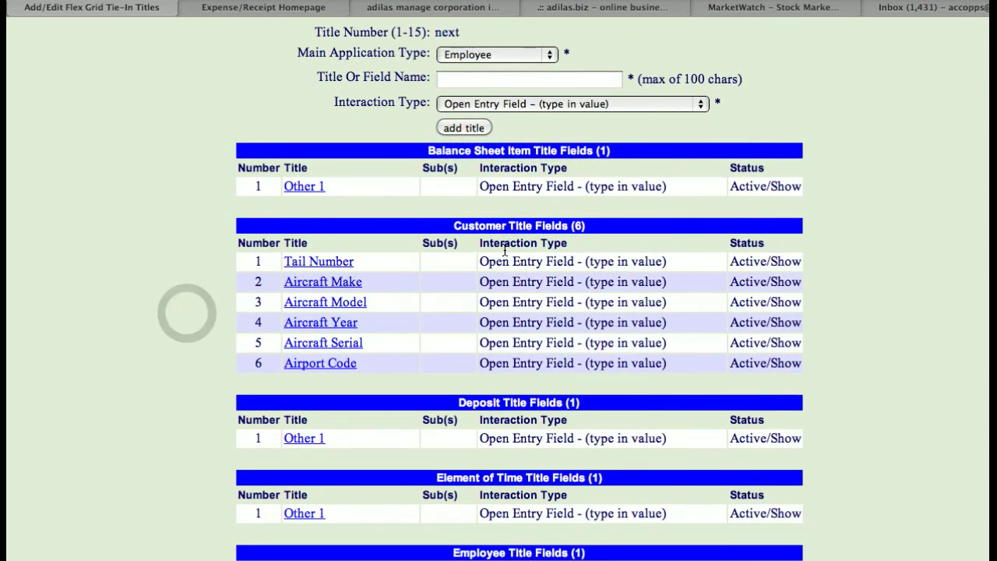
left_click_drag(506, 228, 454, 227)
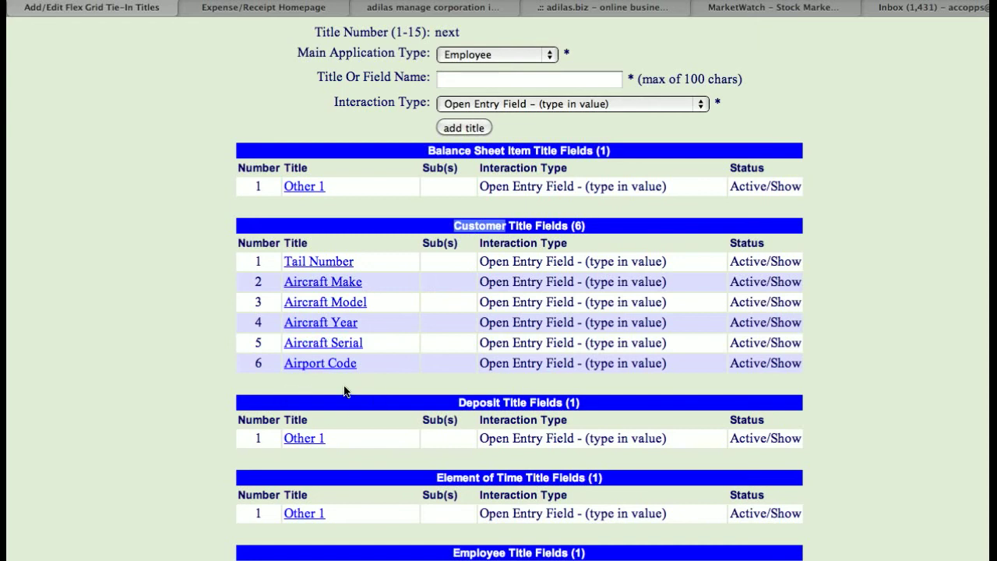
left_click(208, 281)
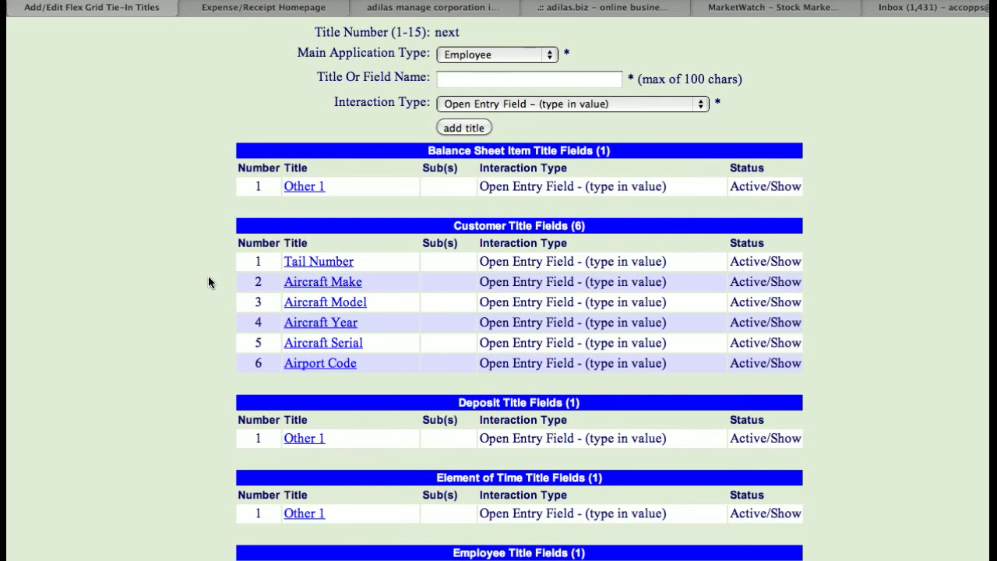
scroll(209, 282, "up", 3)
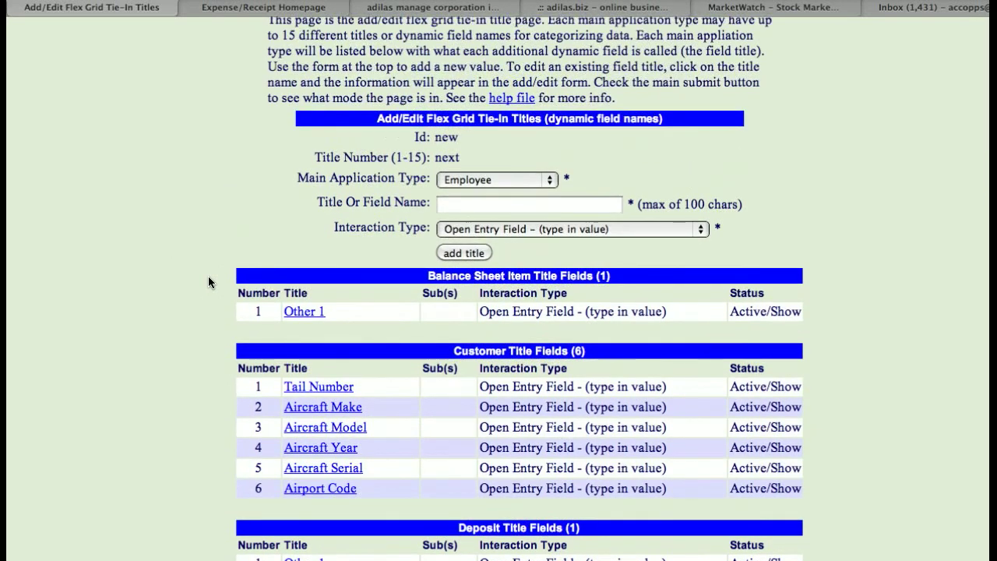
scroll(208, 282, "down", 2)
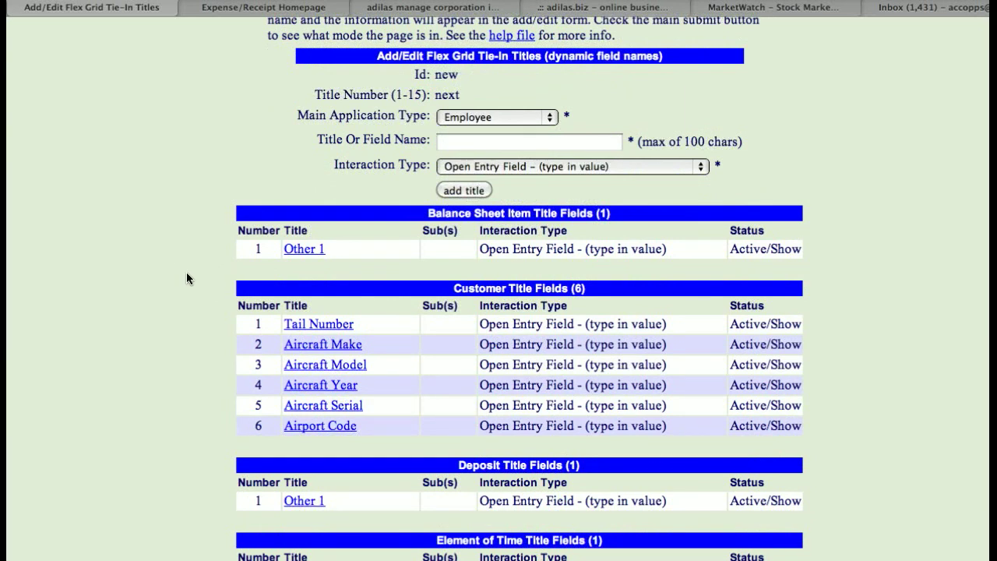
scroll(186, 278, "up", 5)
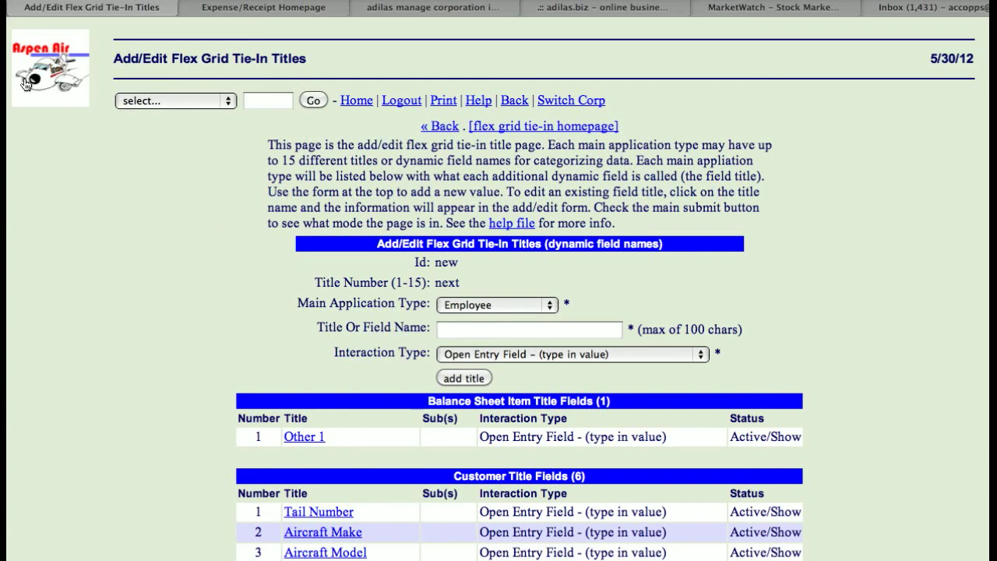
Open the Flex Grid Tie-In Homepage from the main switchboard and choose Employee as the application type to search
left_click(53, 92)
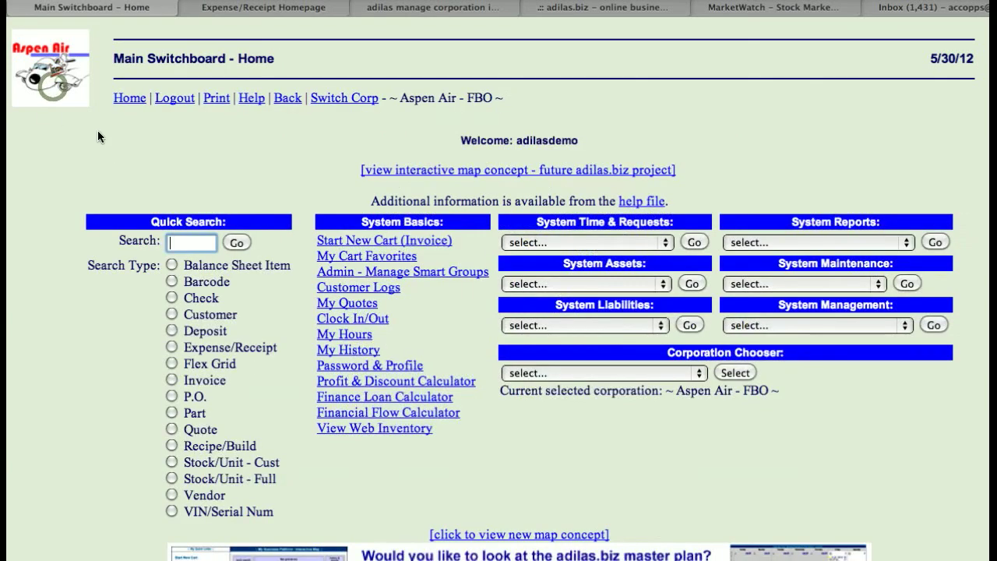
left_click(814, 284)
left_click(808, 299)
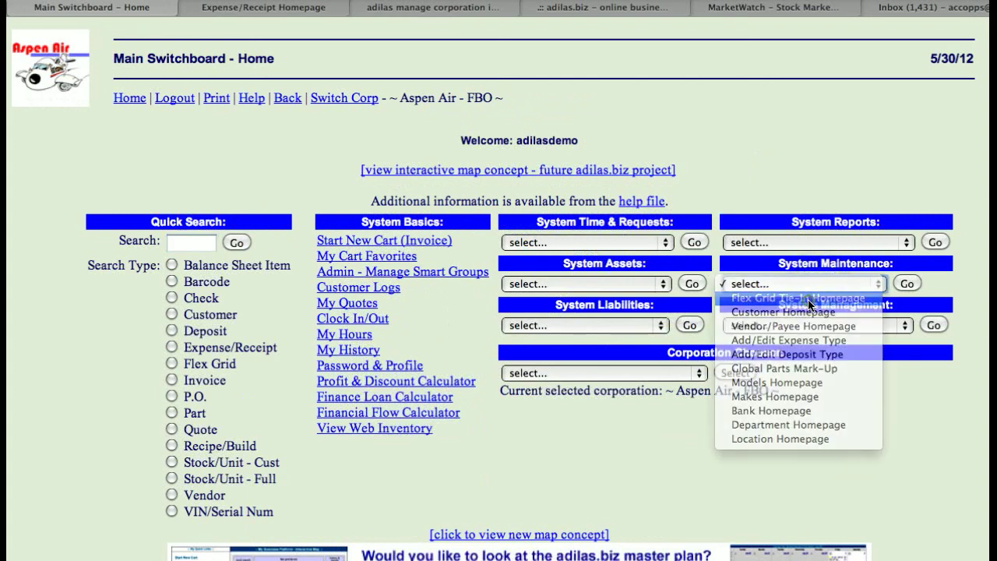
left_click(907, 284)
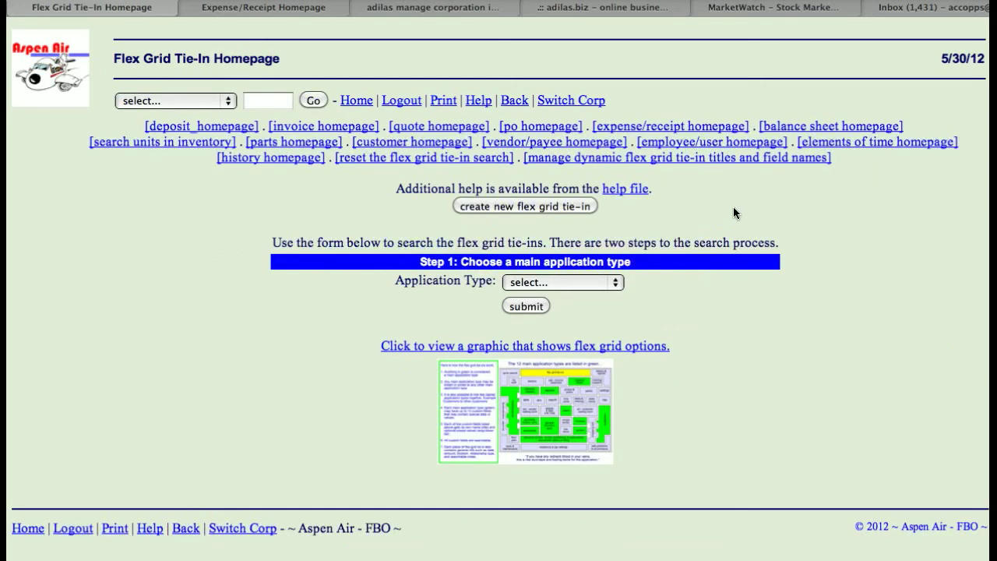
left_click(551, 284)
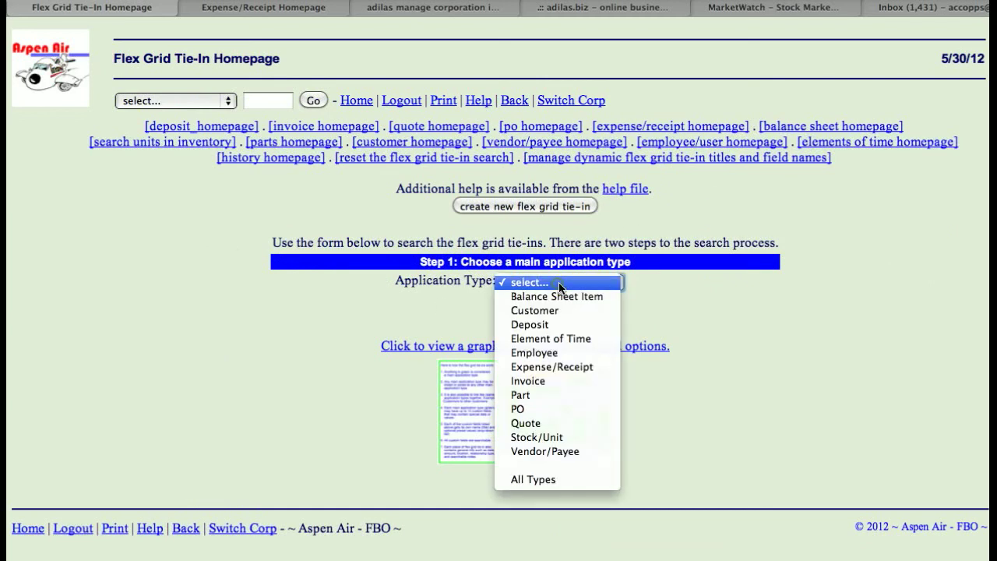
left_click(560, 356)
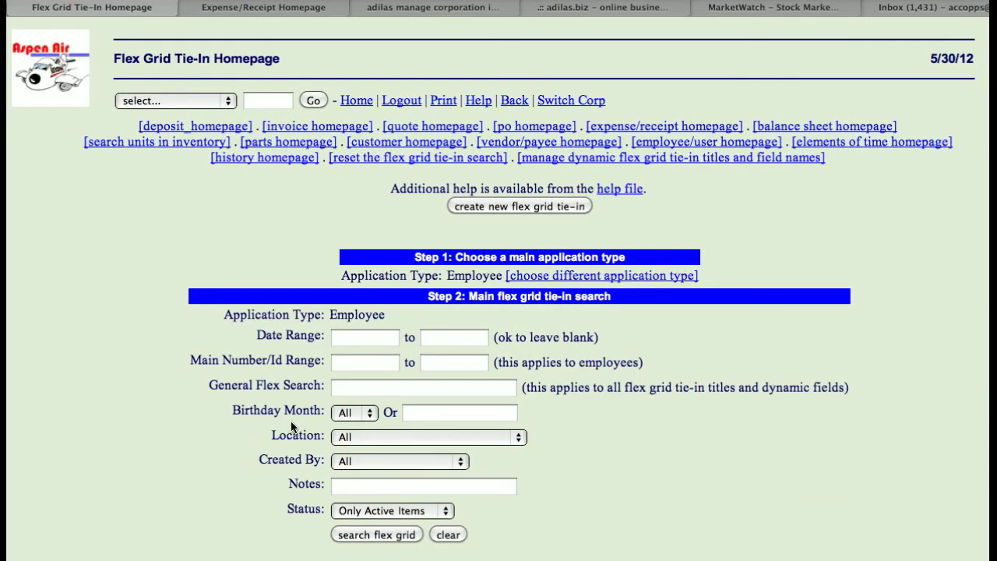
Check the Birthday Month options in the Employee flex grid search and select Apr
left_click(352, 413)
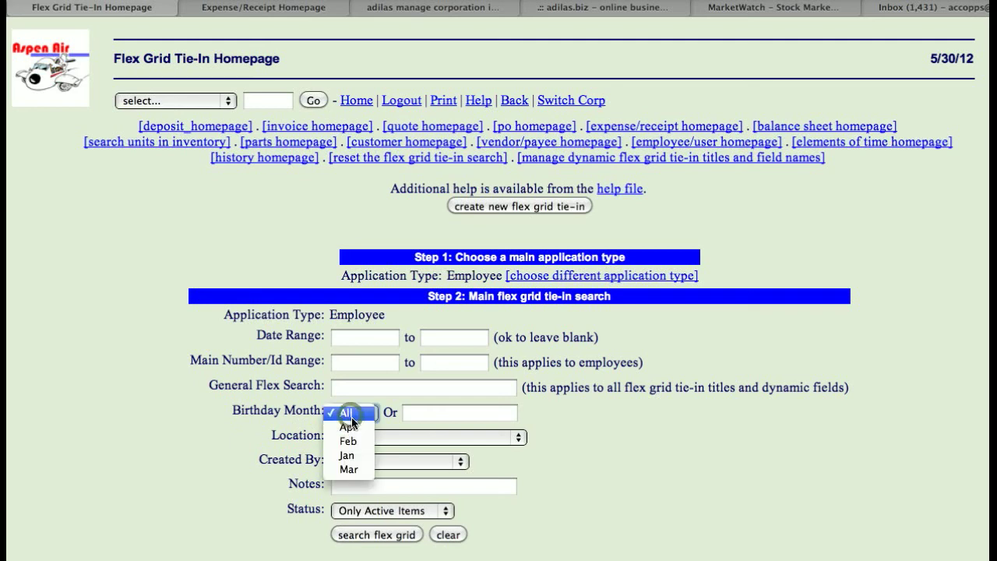
left_click(359, 426)
left_click(417, 416)
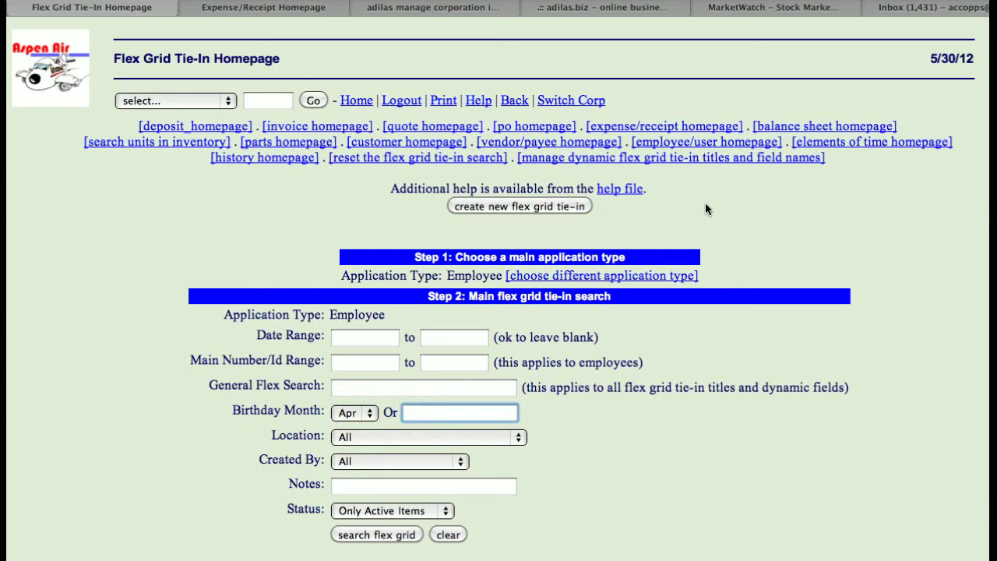
Open the page for managing dynamic tie-in titles and field names and review the Employee title fields
left_click(679, 160)
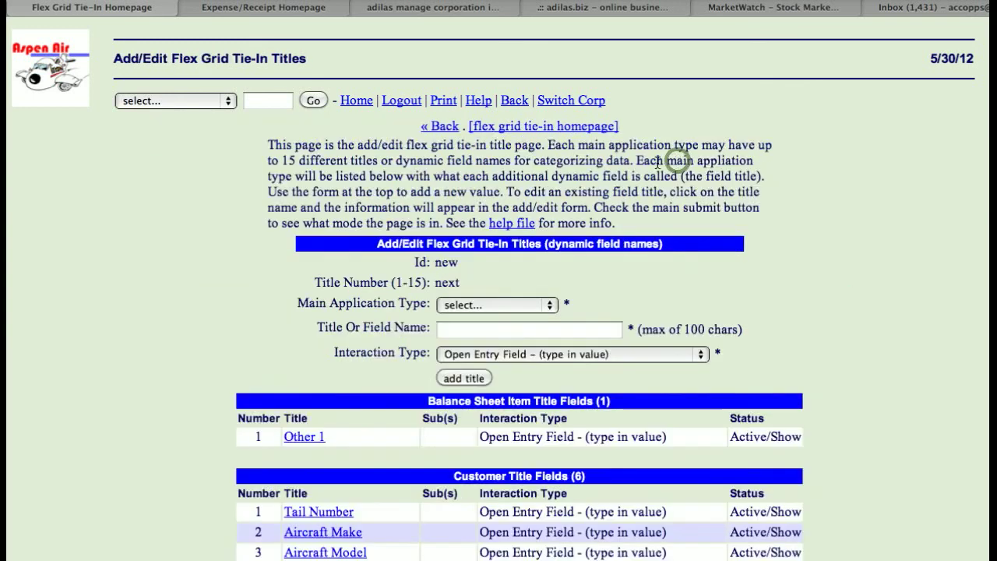
left_click(236, 275)
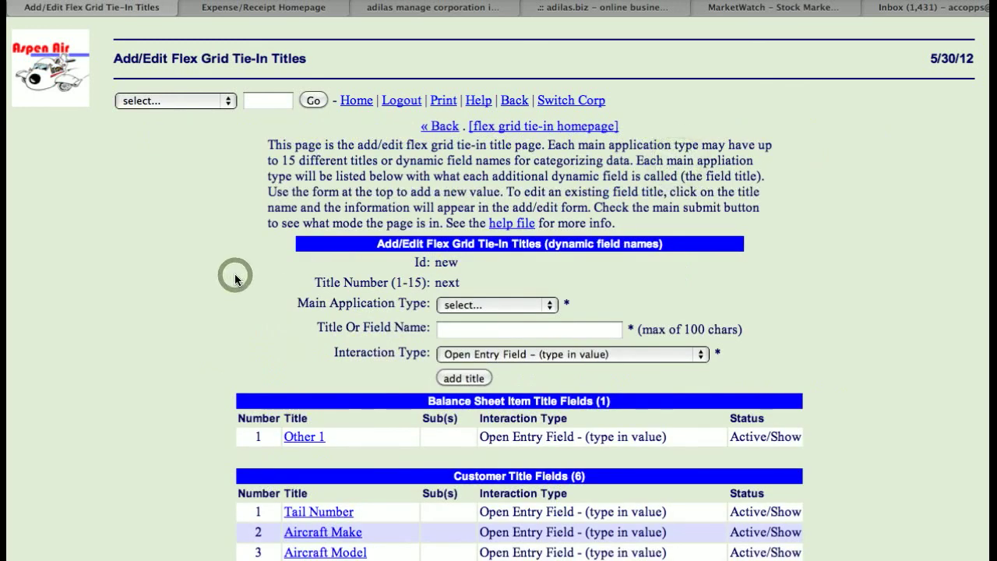
scroll(235, 276, "down", 5)
scroll(236, 279, "down", 6)
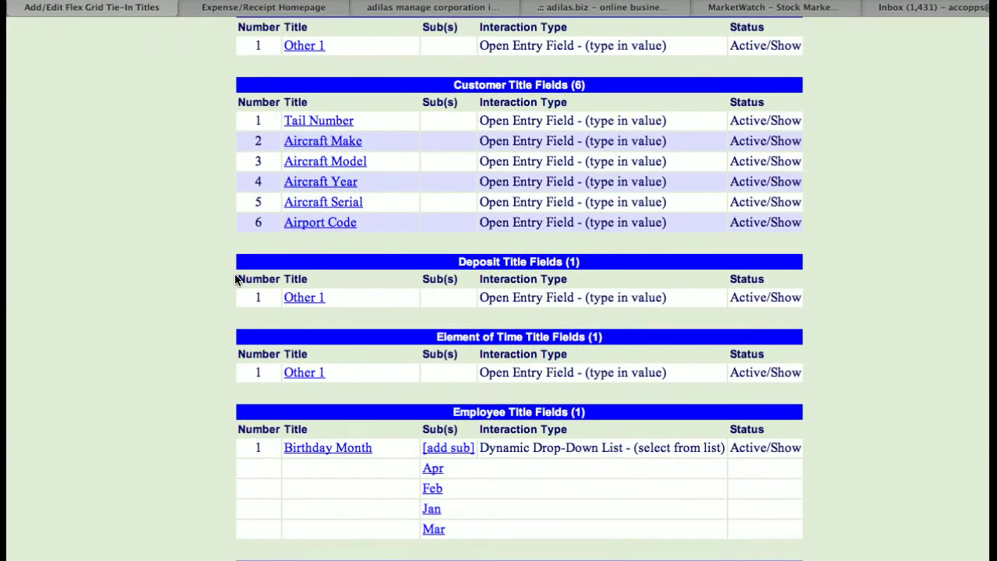
scroll(236, 279, "up", 10)
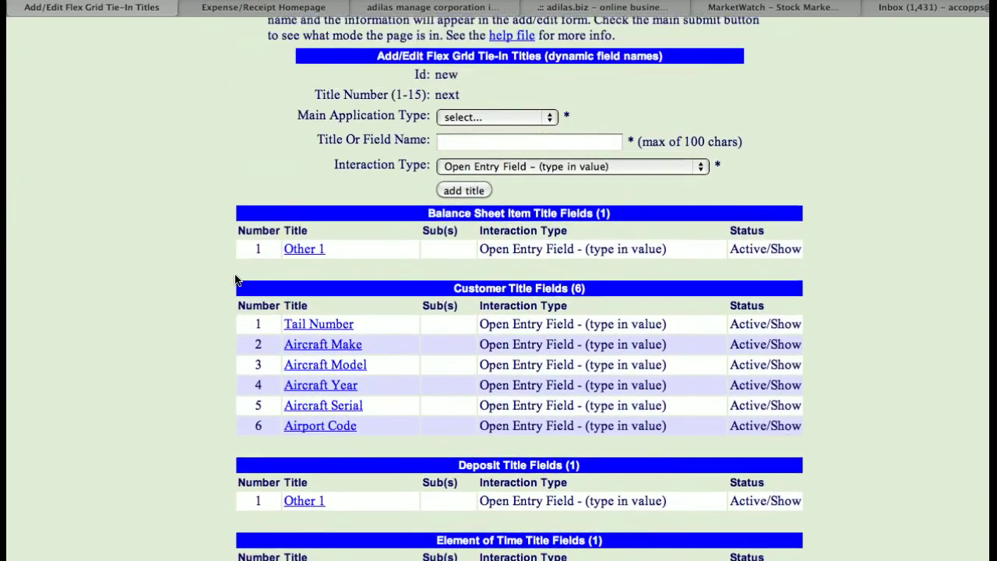